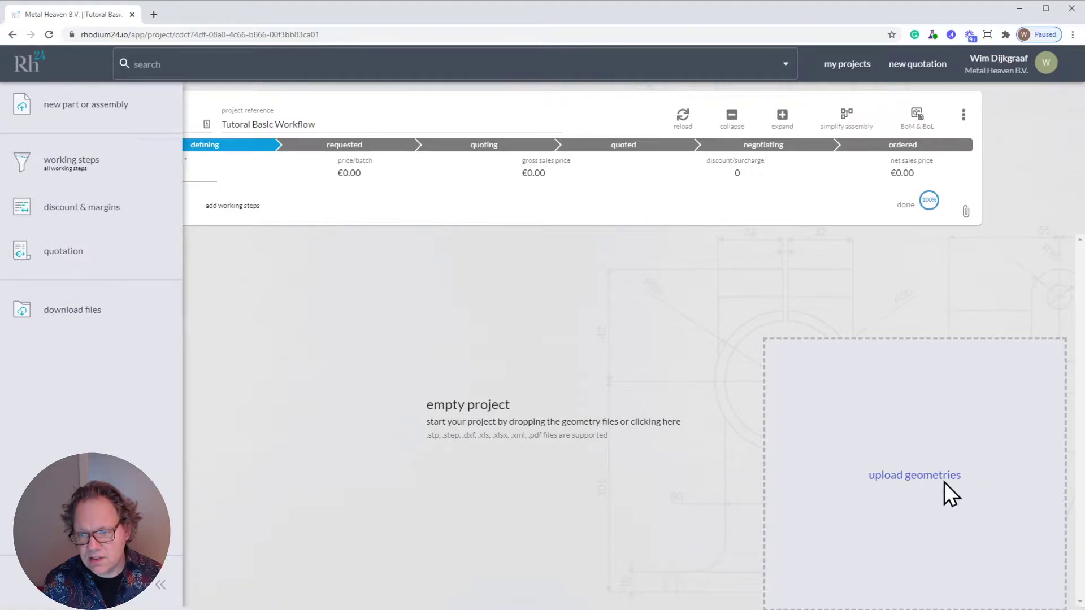
# - Upload the geometry files engraving.step and simple_assembly.stp to the empty project and collapse the sidebar
pyautogui.moveTo(907, 483); pyautogui.dragTo(928, 481)
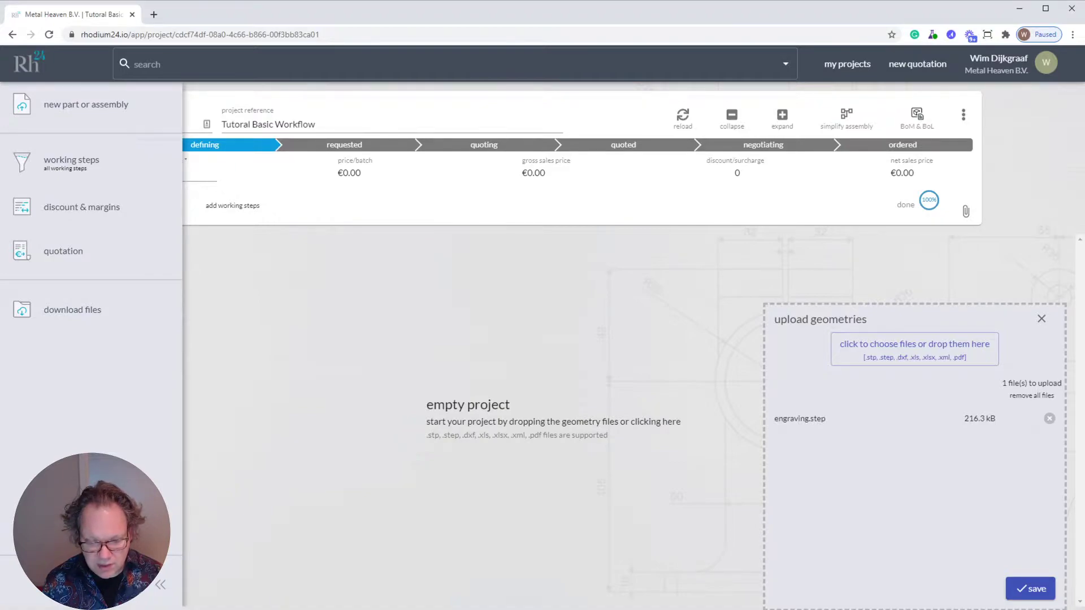
pyautogui.moveTo(977, 490); pyautogui.dragTo(909, 474)
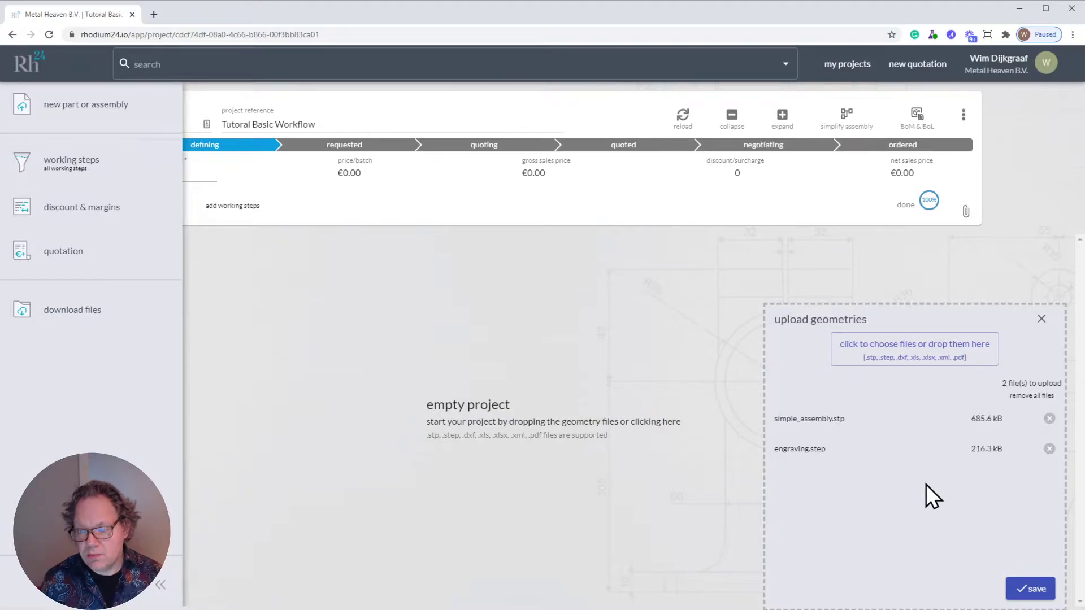
pyautogui.click(1033, 591)
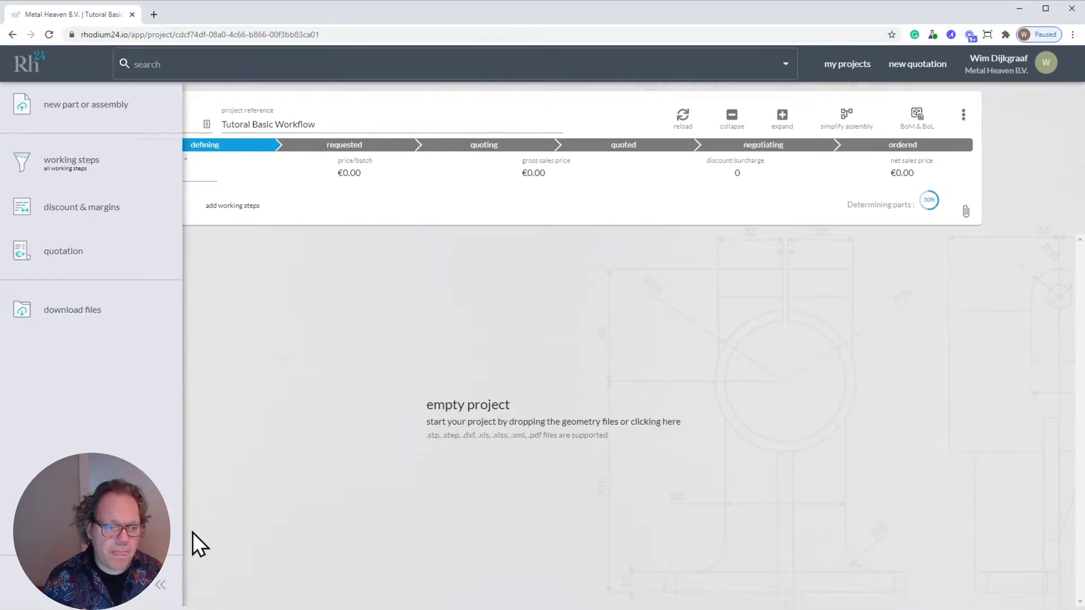
pyautogui.click(159, 583)
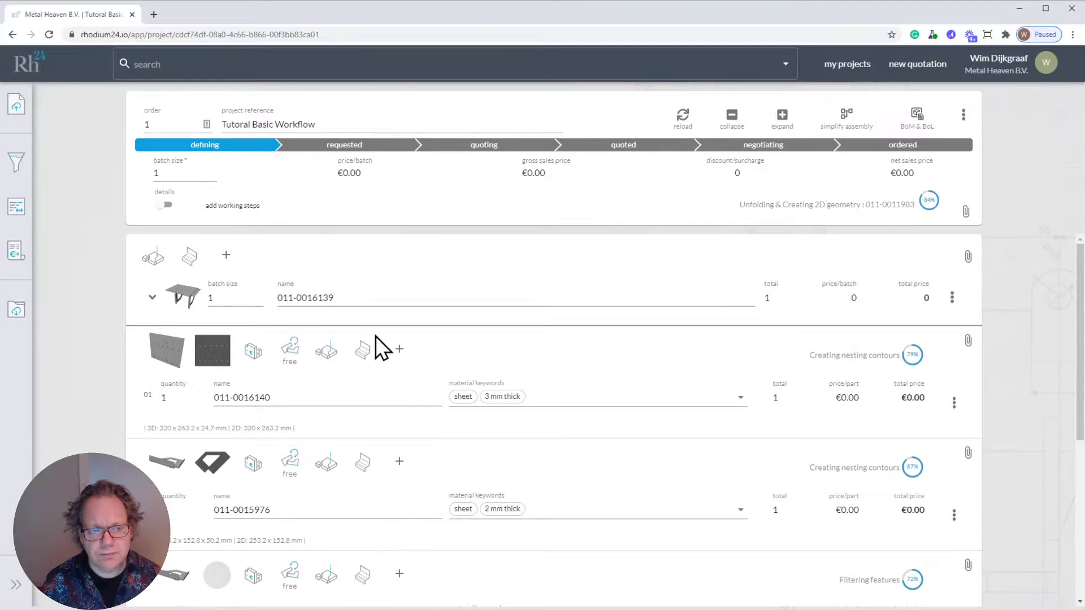
pyautogui.click(185, 296)
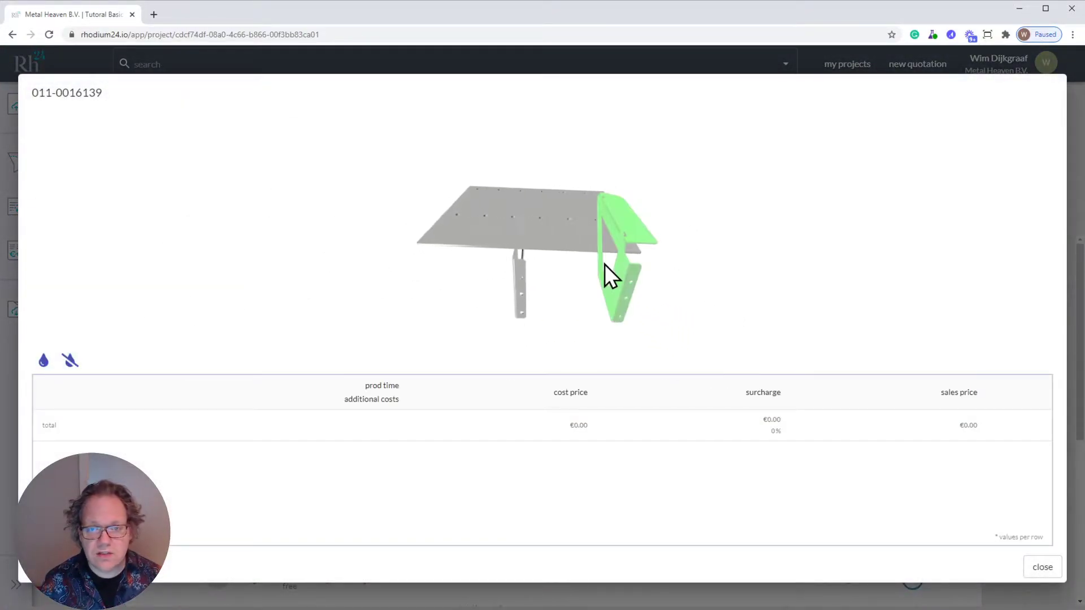
pyautogui.moveTo(807, 308); pyautogui.dragTo(792, 274)
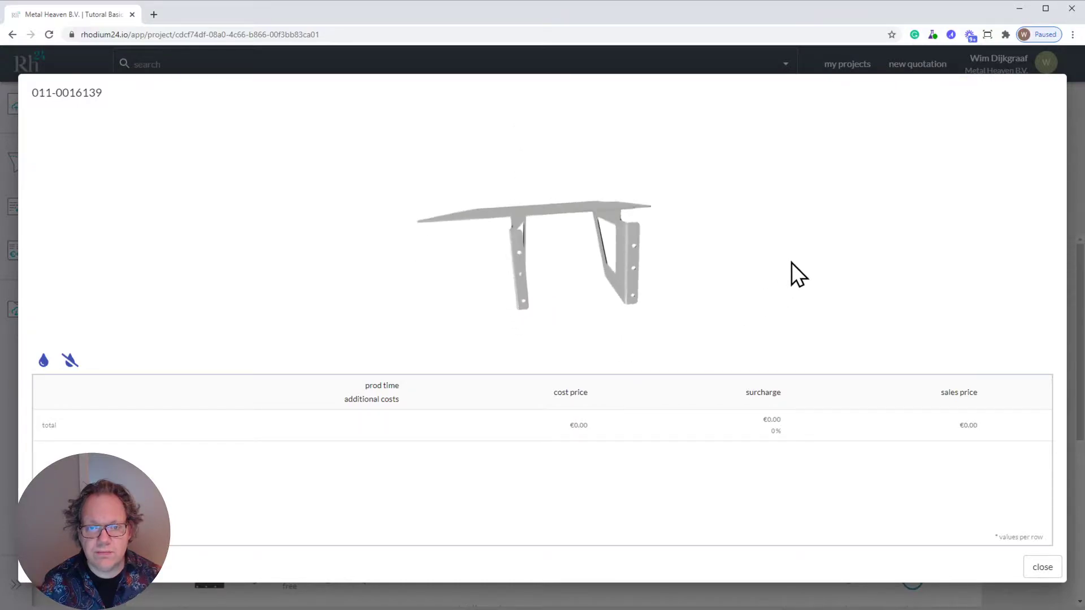
pyautogui.click(1042, 567)
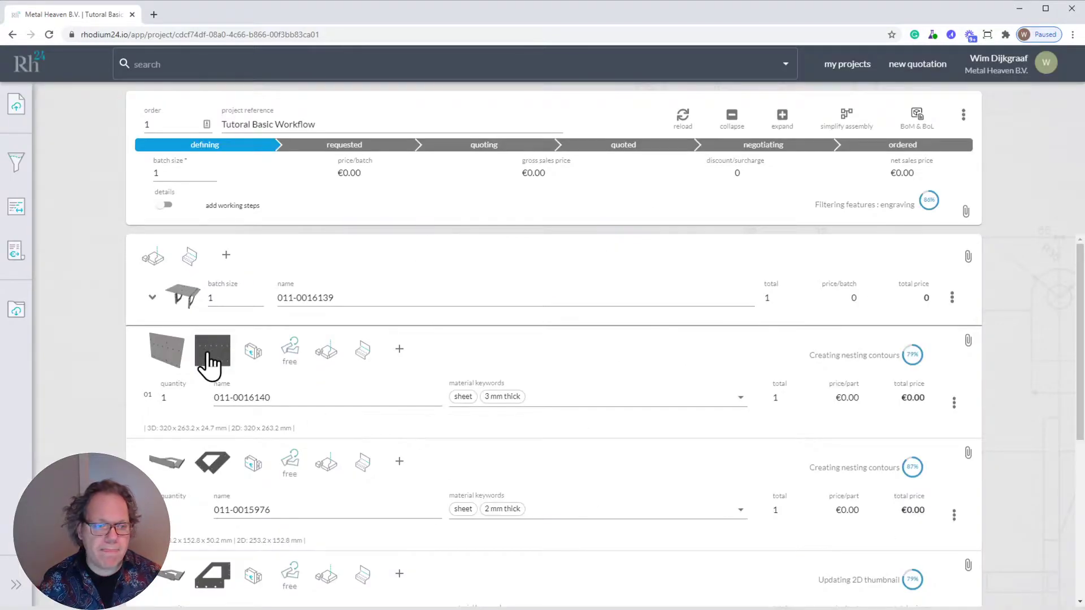
pyautogui.click(175, 349)
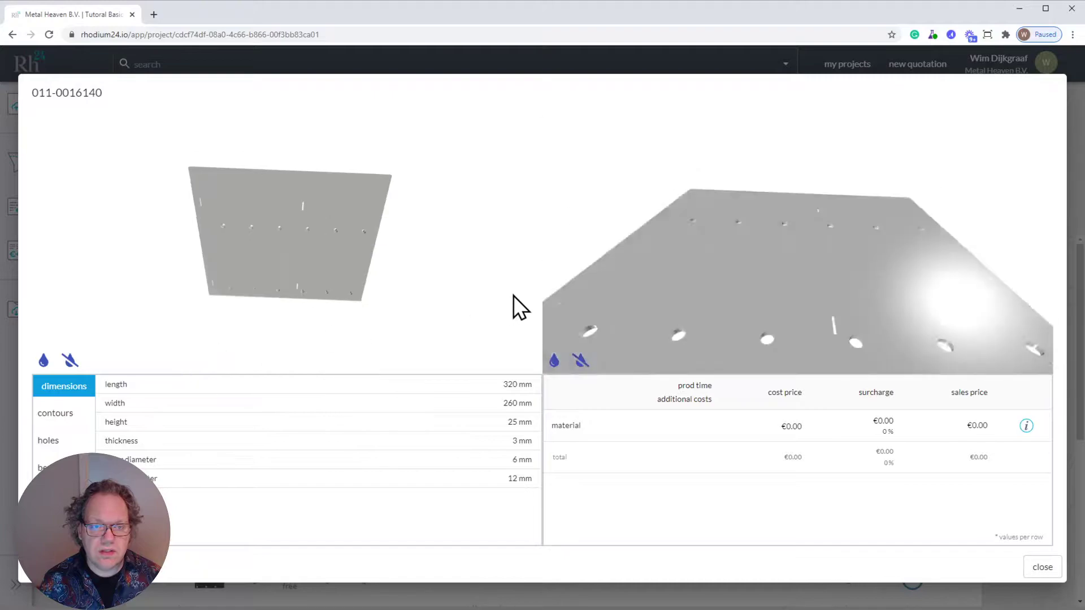
pyautogui.moveTo(327, 213); pyautogui.dragTo(351, 360)
pyautogui.moveTo(302, 268); pyautogui.dragTo(317, 284)
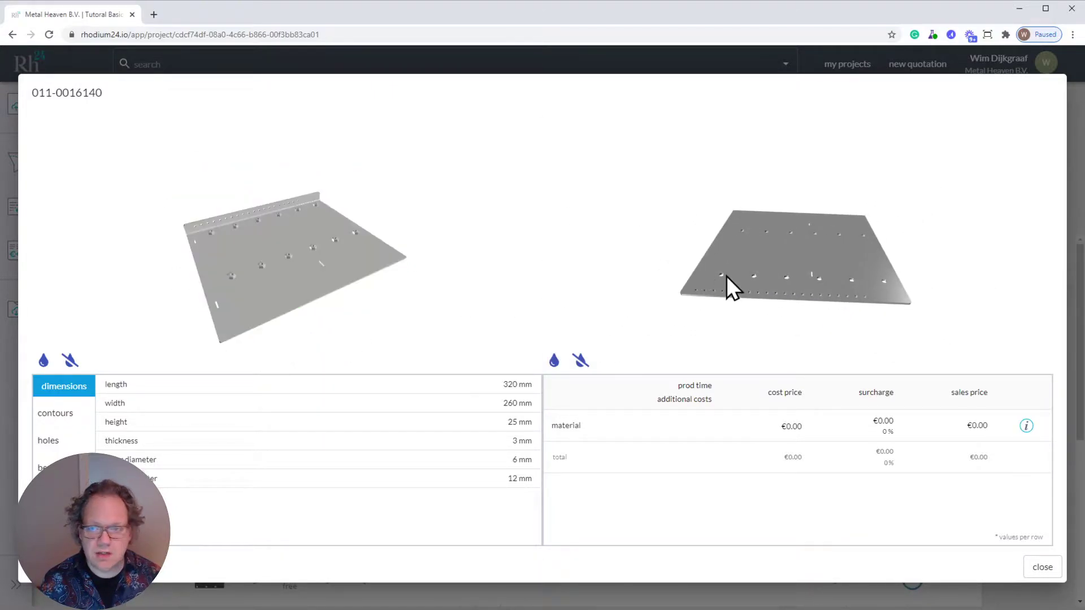
pyautogui.moveTo(776, 279); pyautogui.dragTo(794, 341)
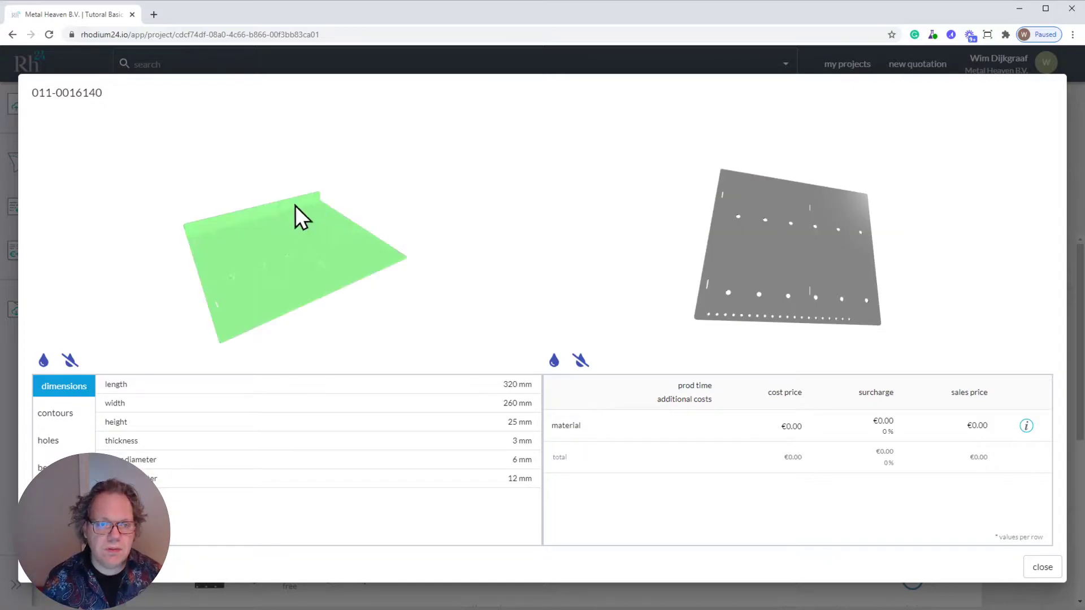
pyautogui.moveTo(349, 267); pyautogui.dragTo(325, 279)
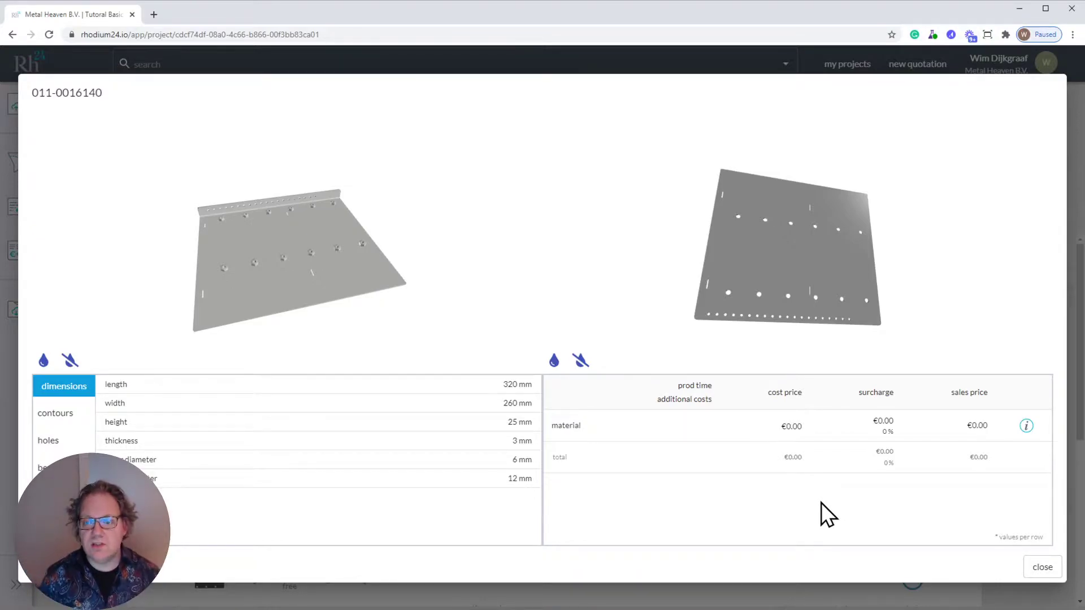
pyautogui.moveTo(678, 386); pyautogui.dragTo(714, 386)
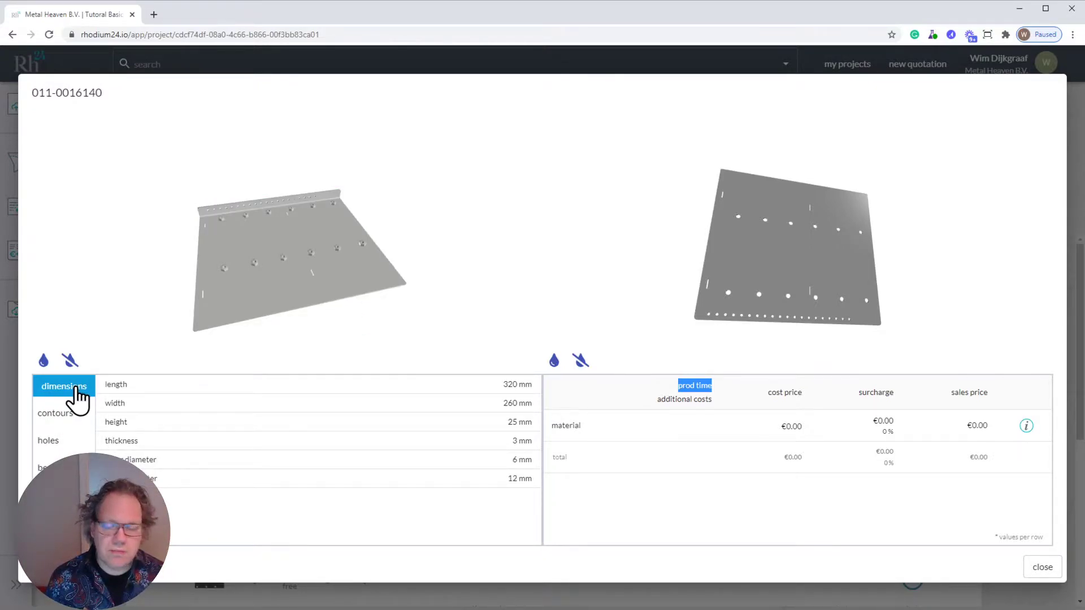
pyautogui.click(56, 468)
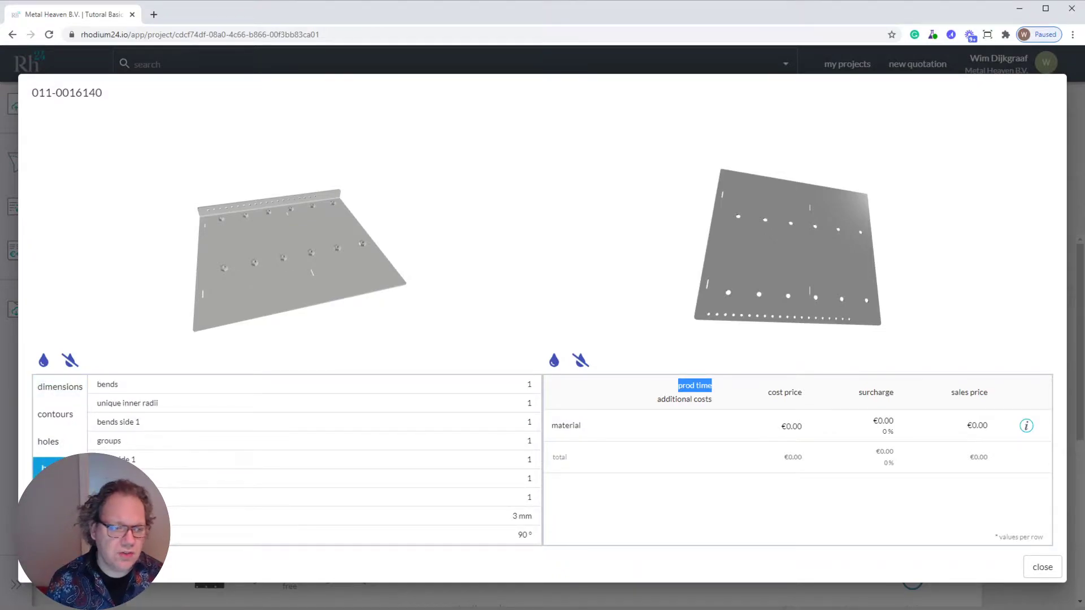
pyautogui.click(67, 424)
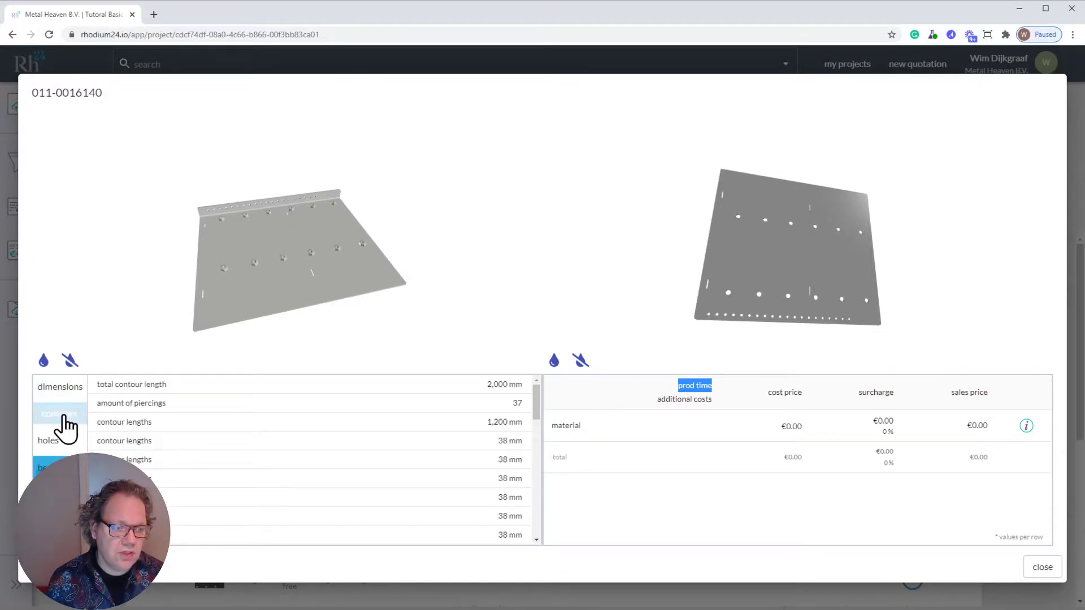
pyautogui.click(63, 444)
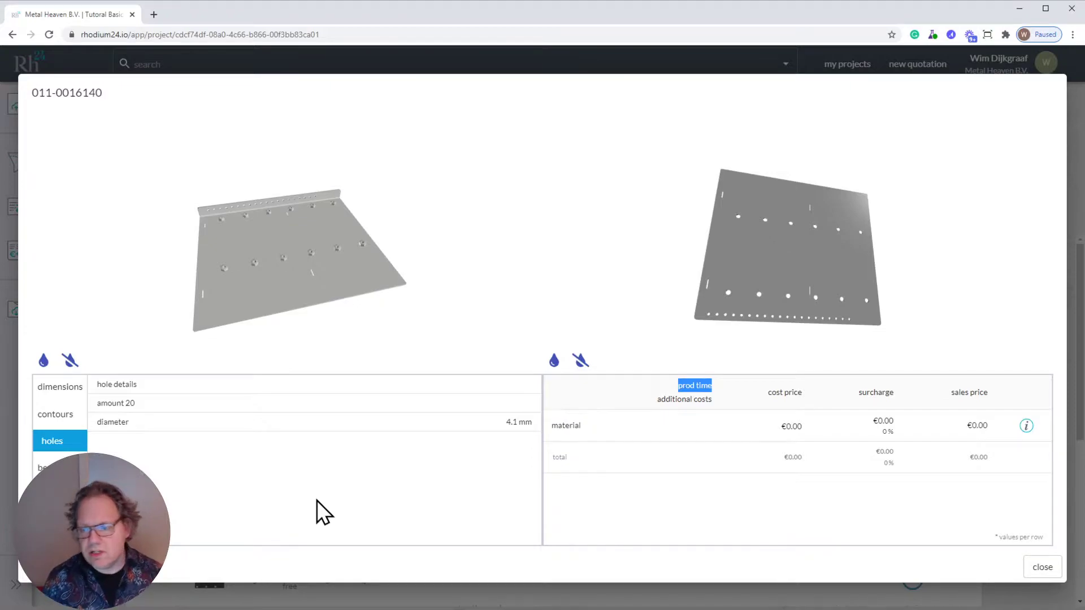
pyautogui.click(1043, 568)
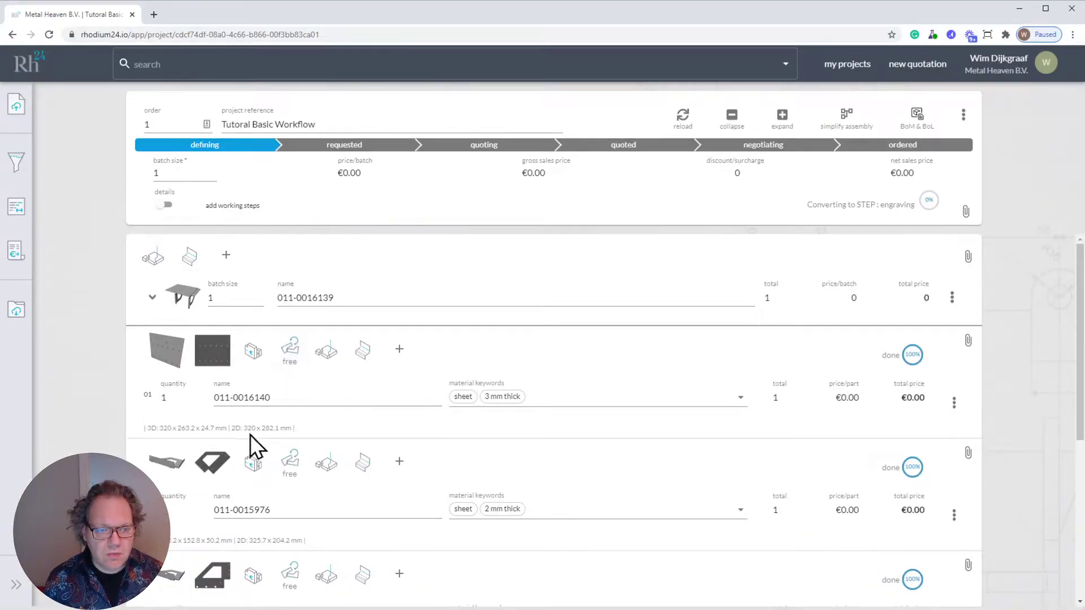
pyautogui.moveTo(147, 428); pyautogui.dragTo(228, 428)
pyautogui.moveTo(296, 429); pyautogui.dragTo(233, 431)
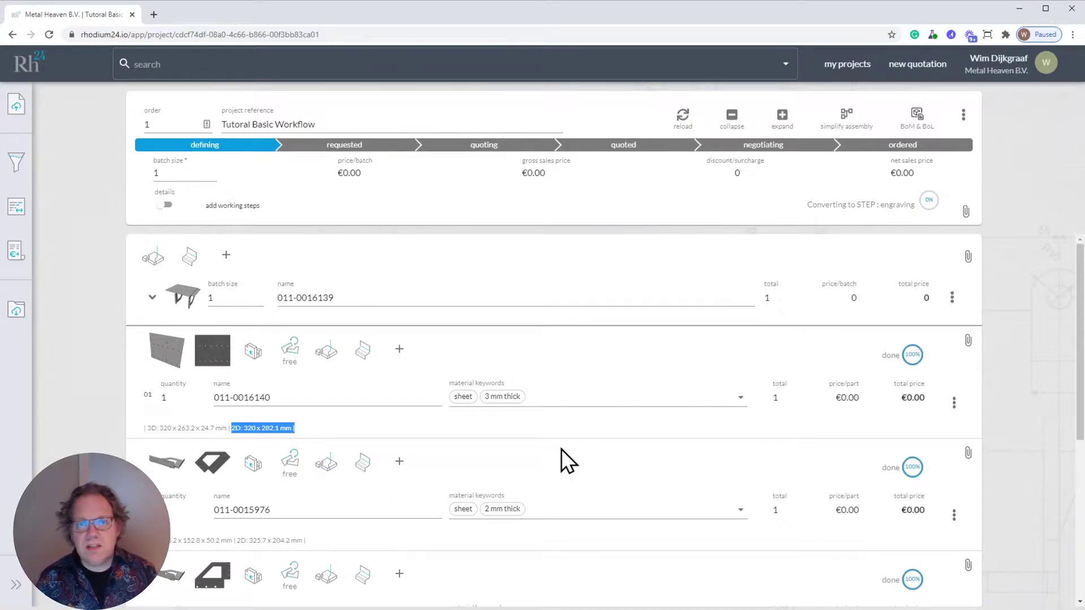
pyautogui.click(568, 396)
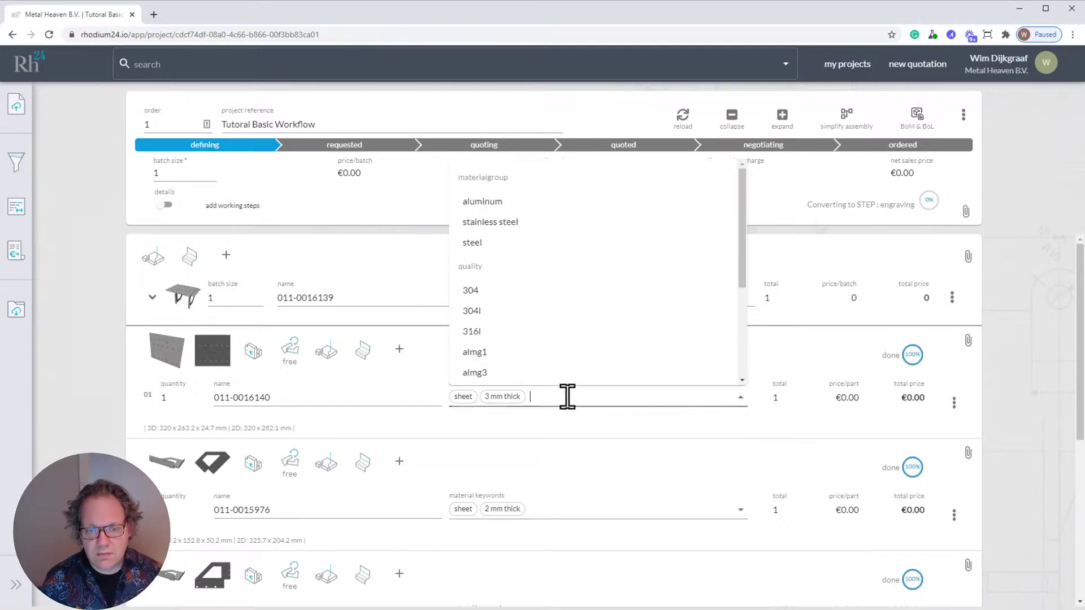
pyautogui.write('d')
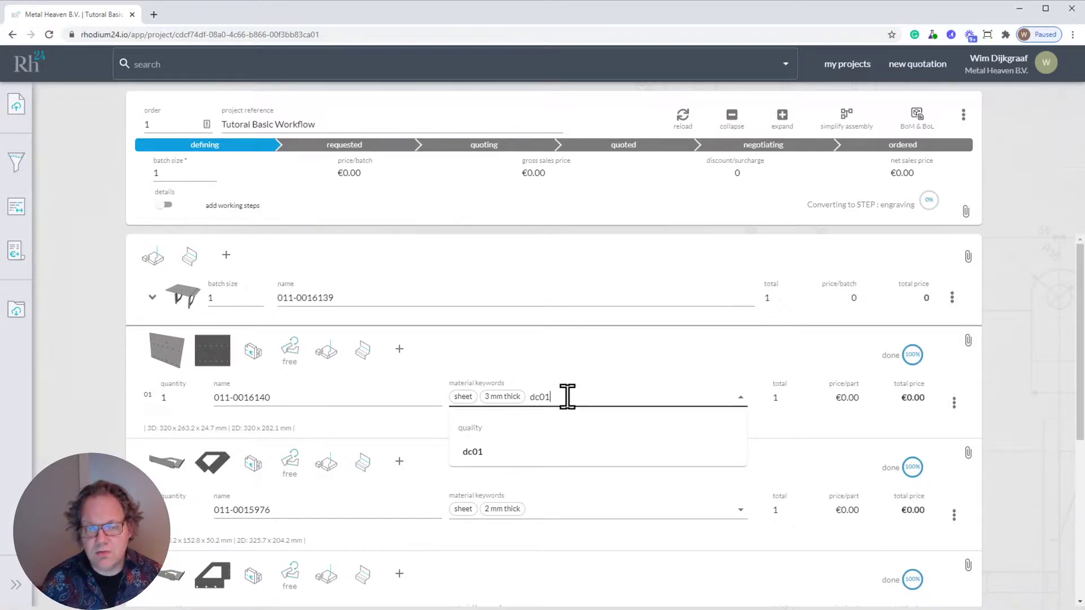
pyautogui.press('BackSpace')
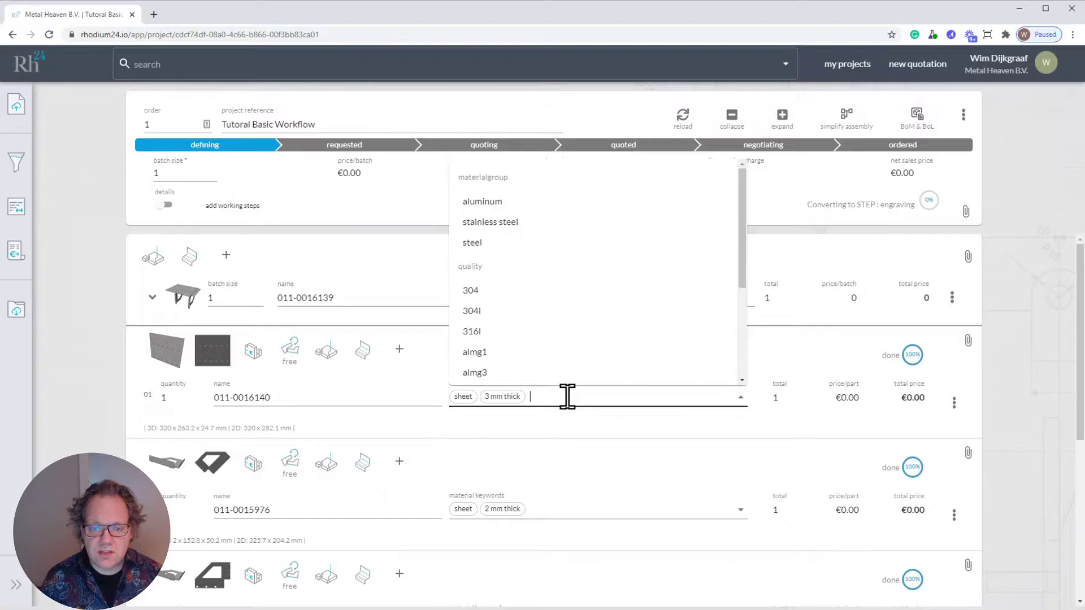
pyautogui.moveTo(740, 209); pyautogui.dragTo(738, 340)
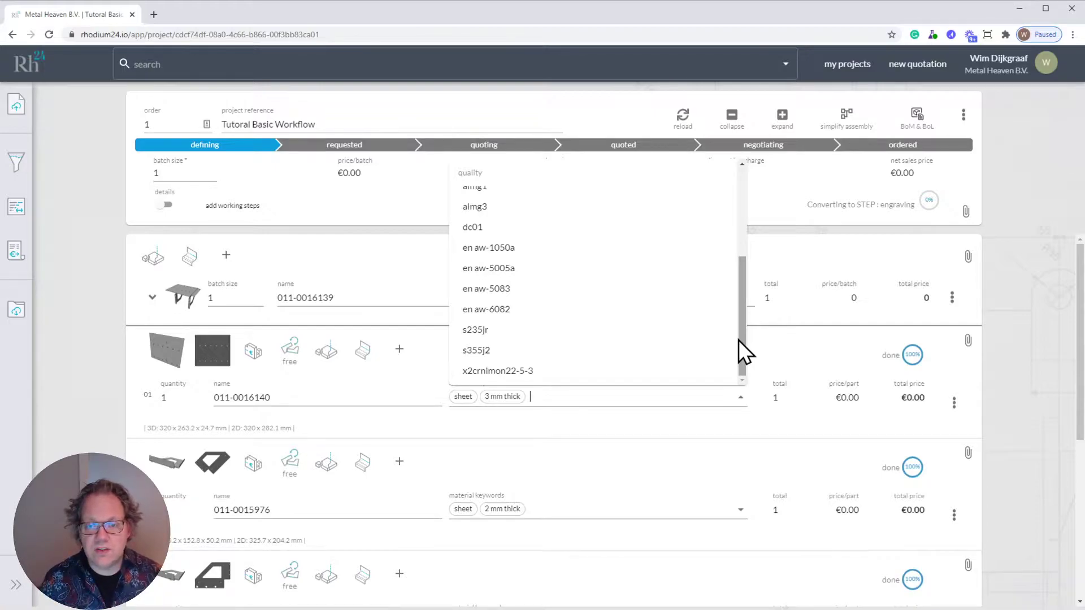
pyautogui.click(490, 228)
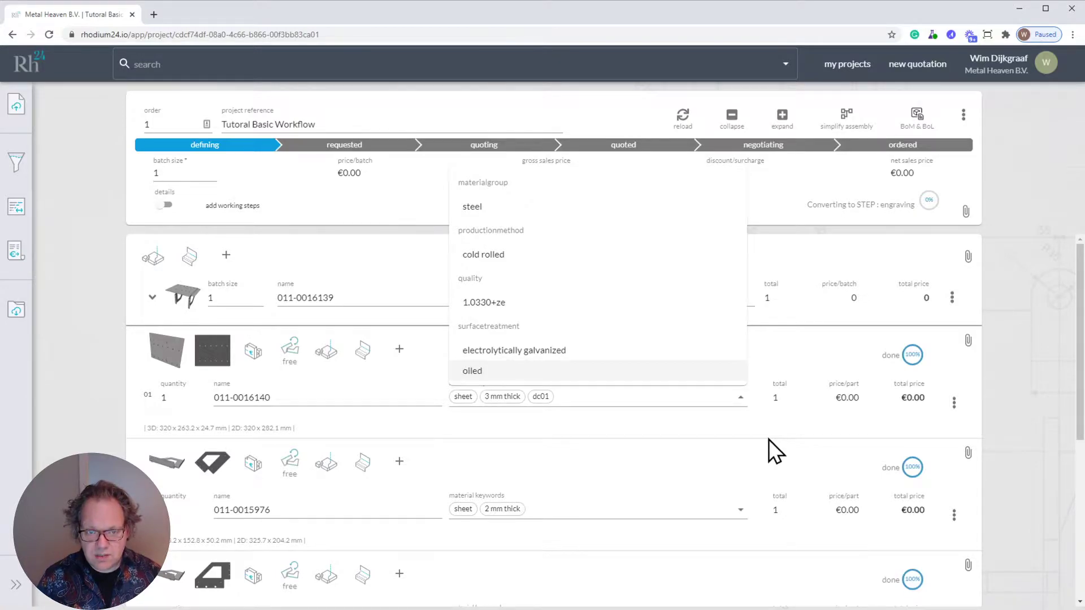
pyautogui.click(754, 422)
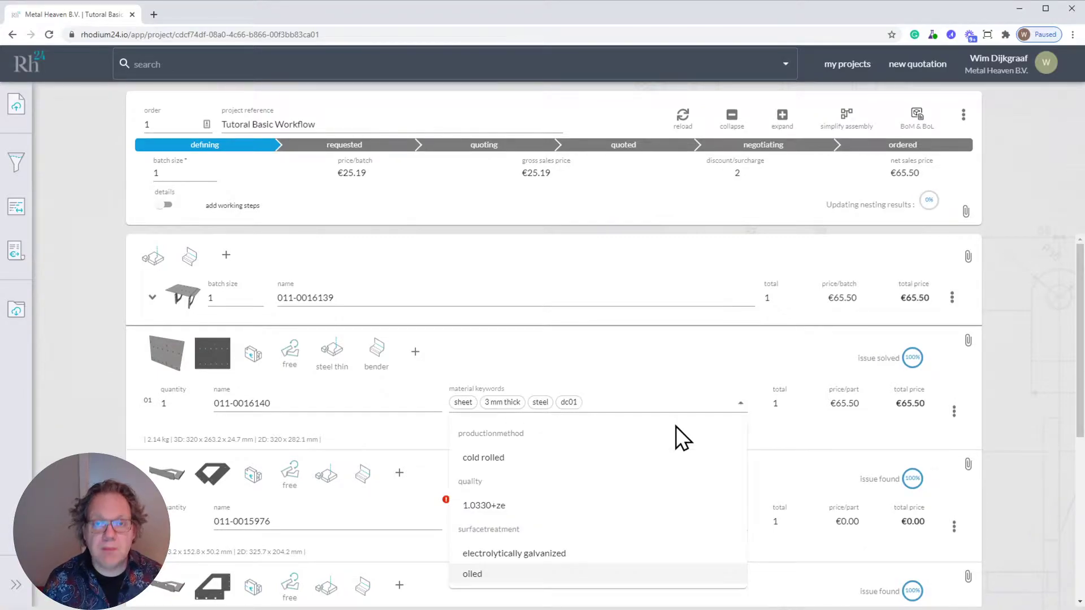
pyautogui.click(795, 434)
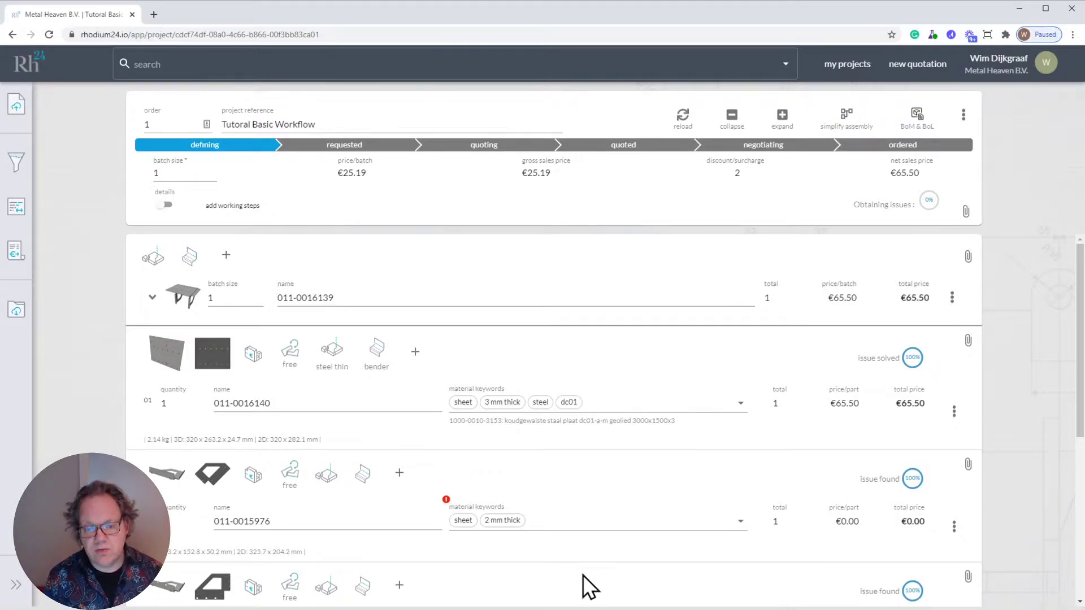
# - Switch the project from the BoM & BoL view to the purchasing view
pyautogui.click(920, 116)
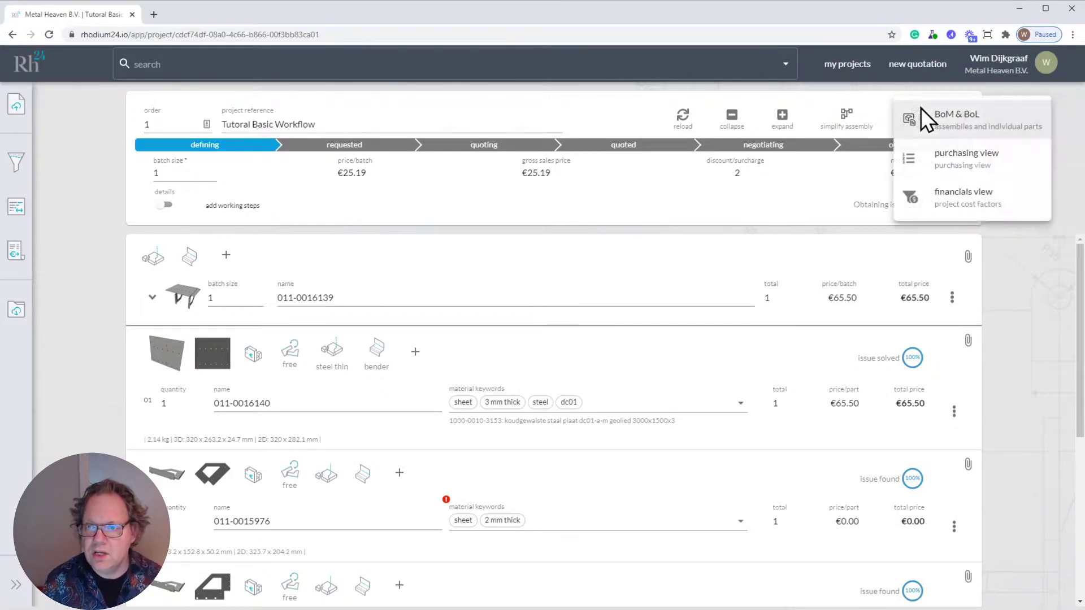
pyautogui.click(973, 168)
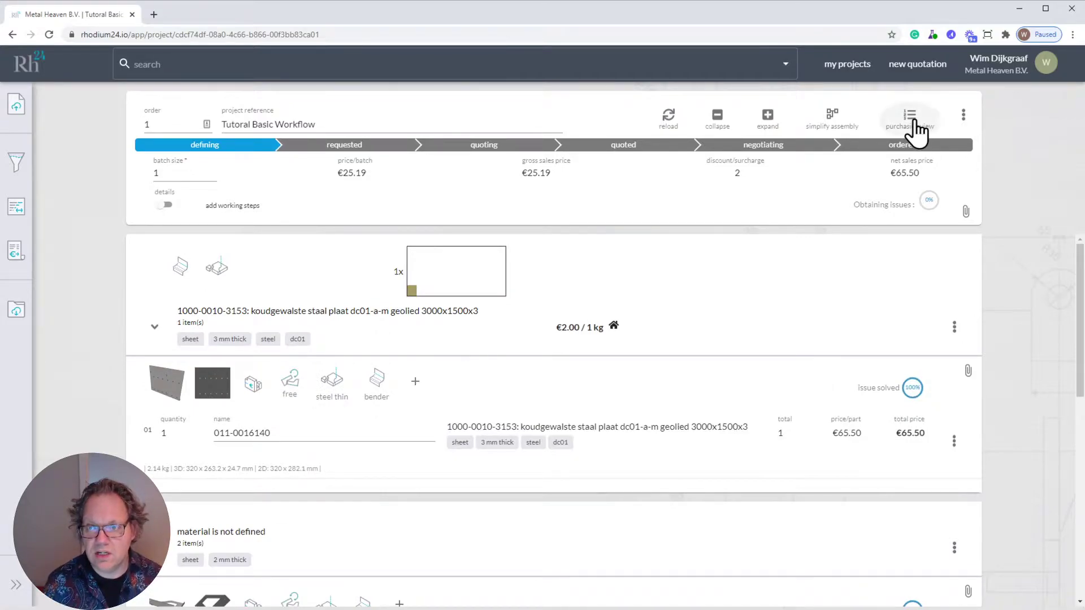
pyautogui.click(913, 120)
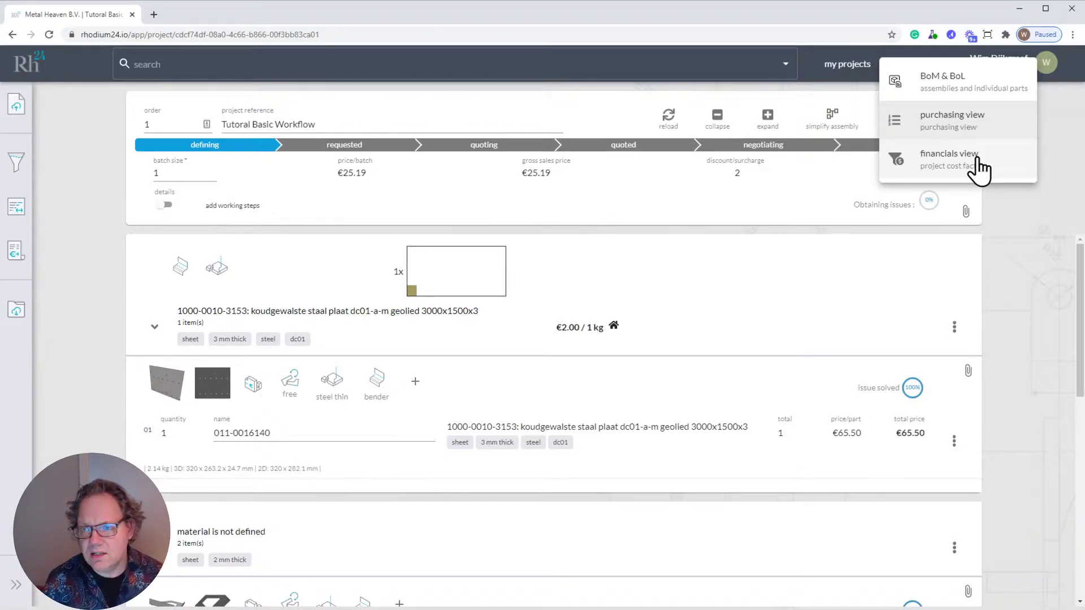
pyautogui.click(949, 121)
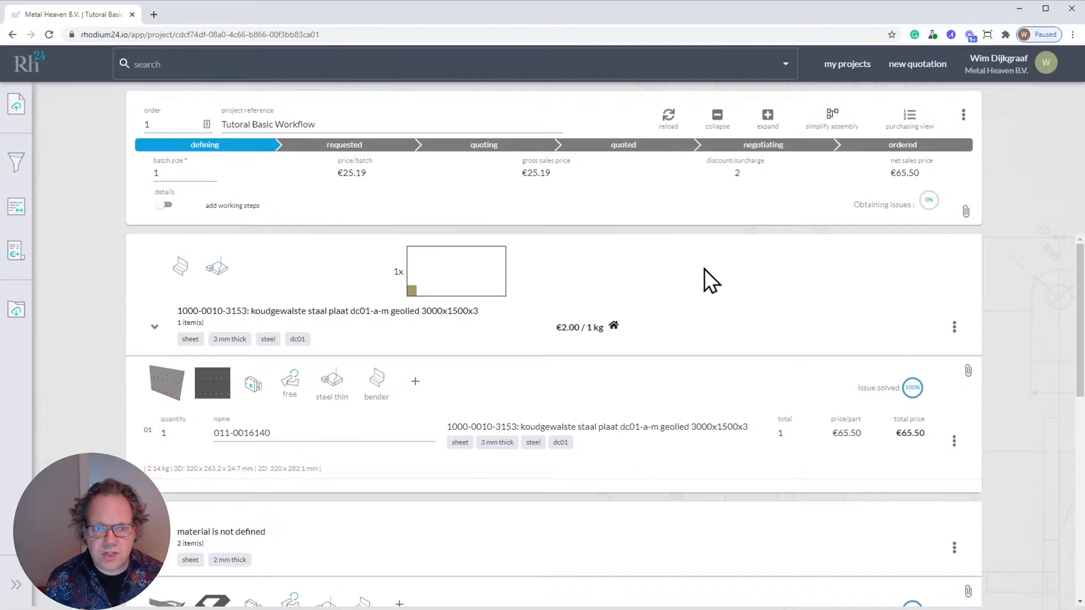
# - Collapse all material groups and expand only the undefined 2 mm thick sheet group
pyautogui.click(718, 117)
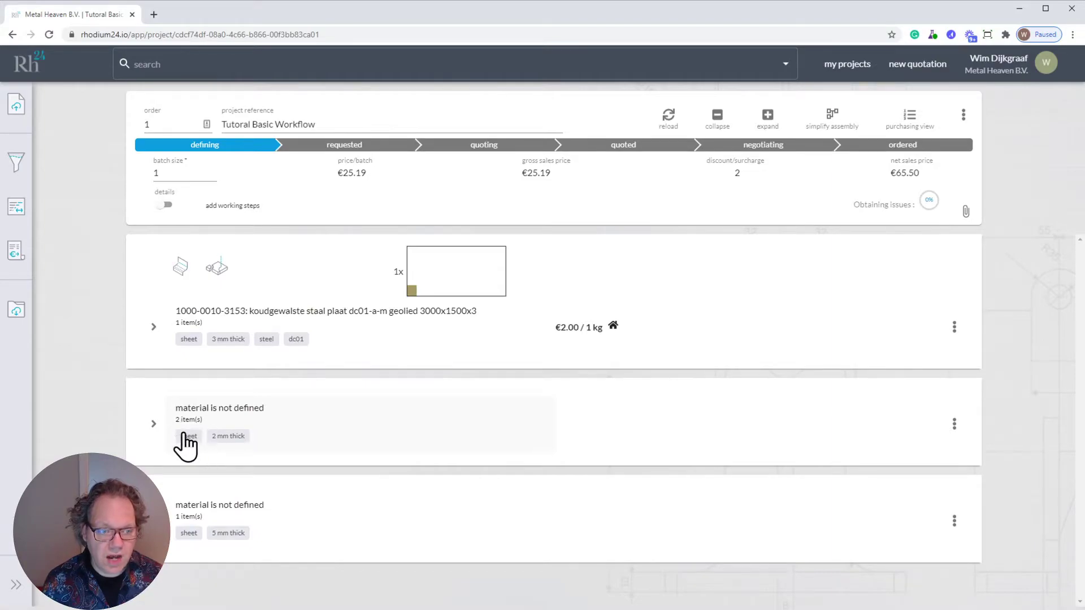
pyautogui.click(153, 425)
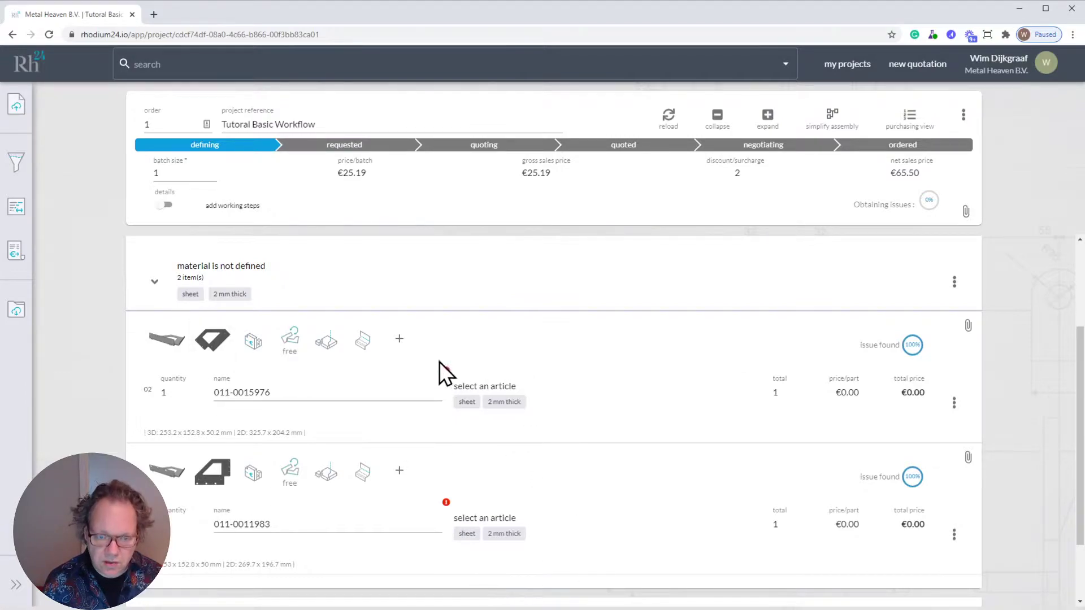
pyautogui.scroll(2, 575, 355)
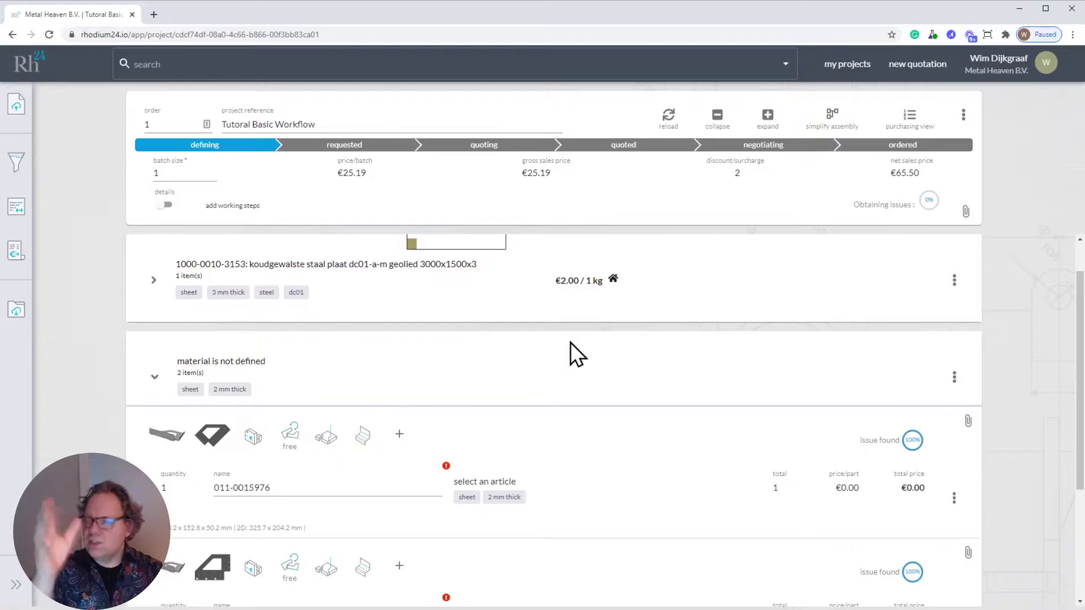
pyautogui.click(243, 364)
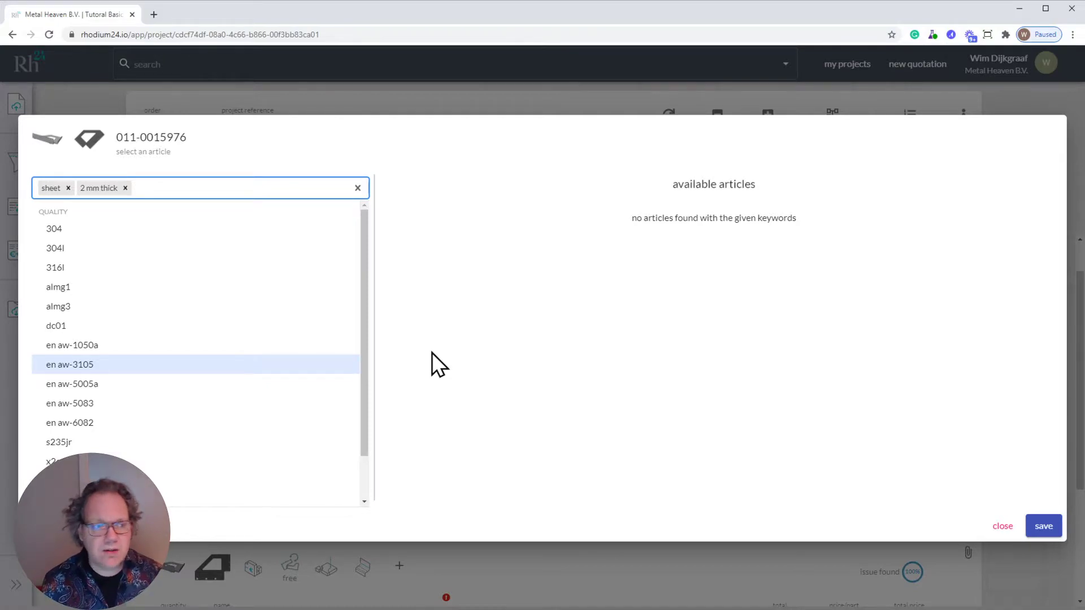
pyautogui.click(94, 326)
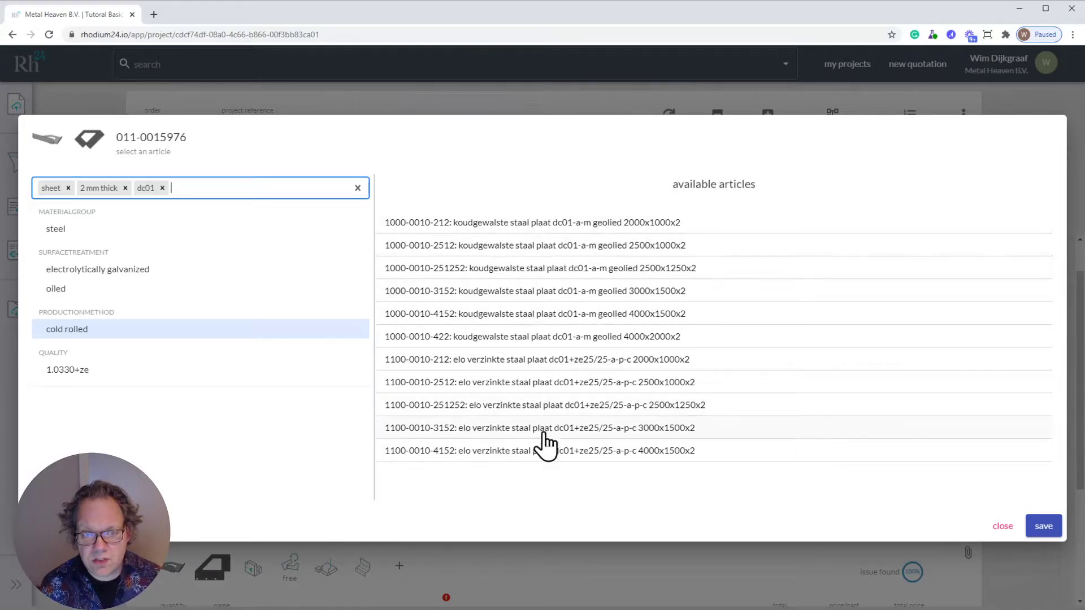
pyautogui.click(542, 291)
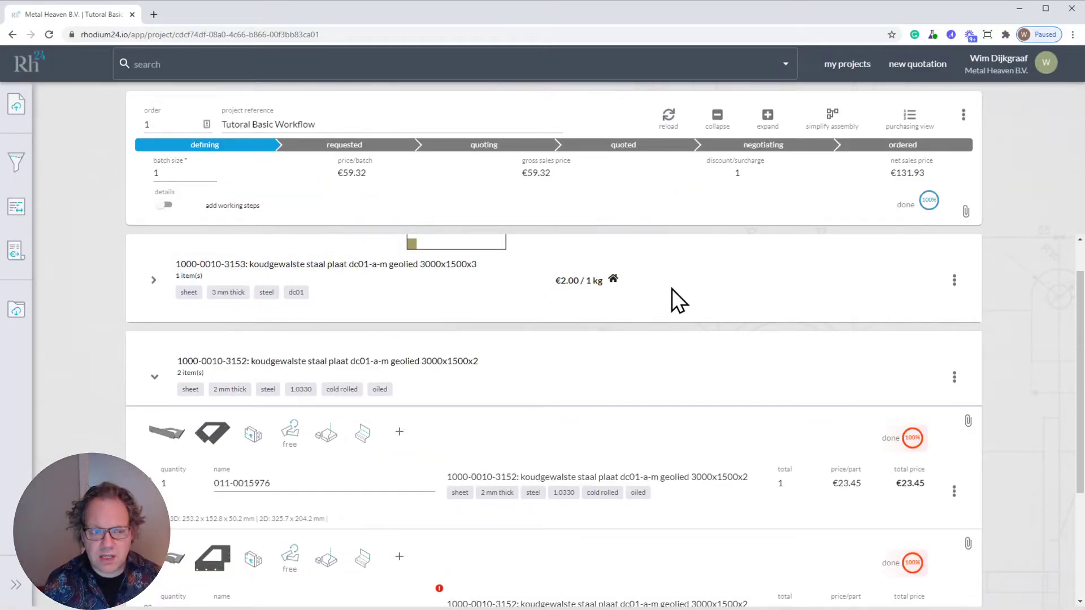
pyautogui.scroll(-3, 748, 353)
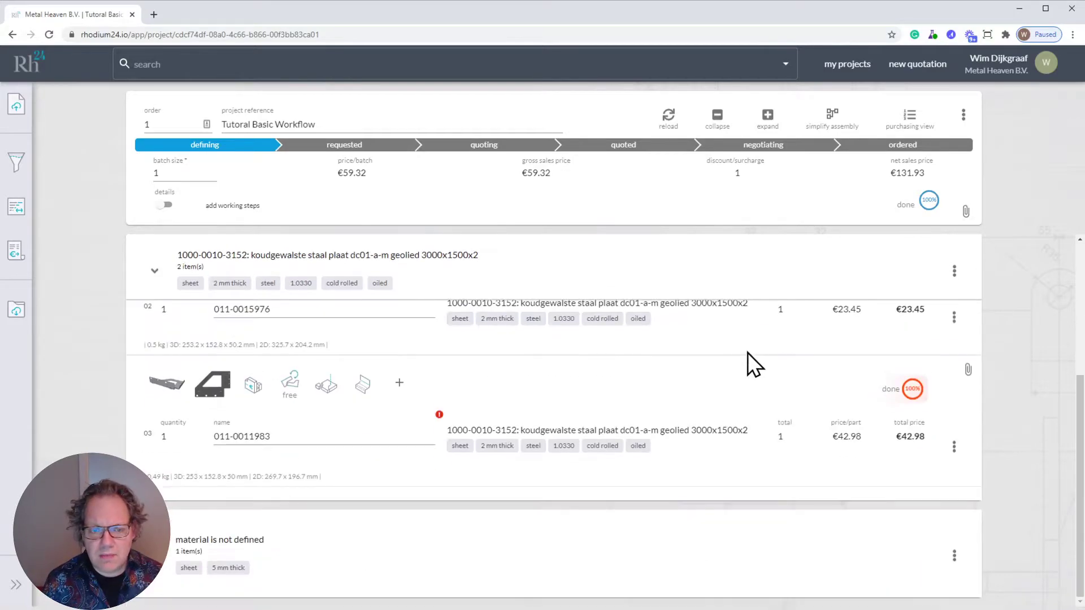
pyautogui.click(213, 543)
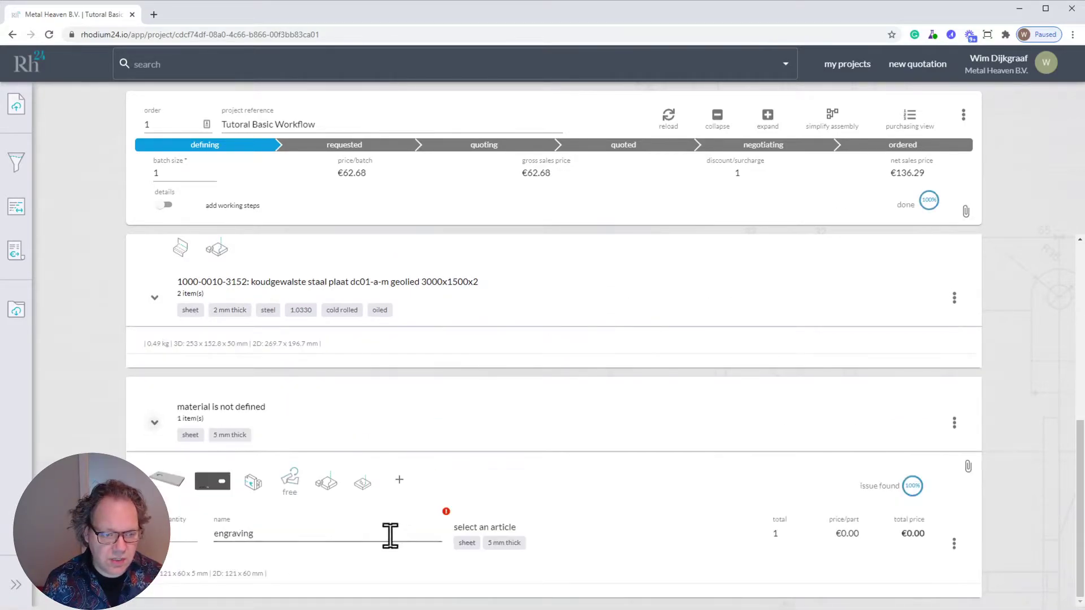
pyautogui.click(576, 554)
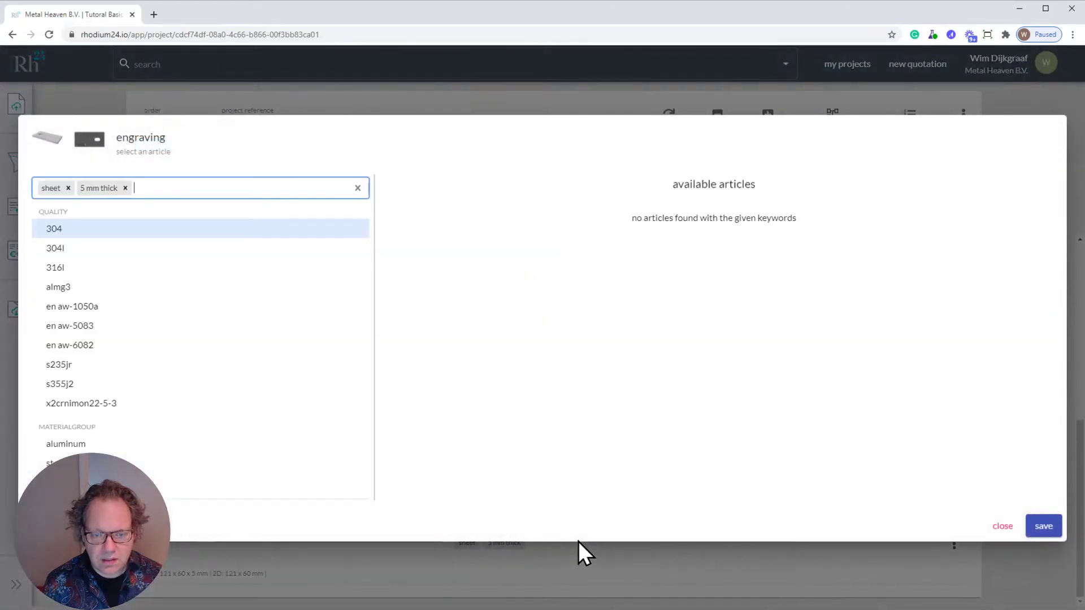
pyautogui.click(114, 364)
pyautogui.click(552, 226)
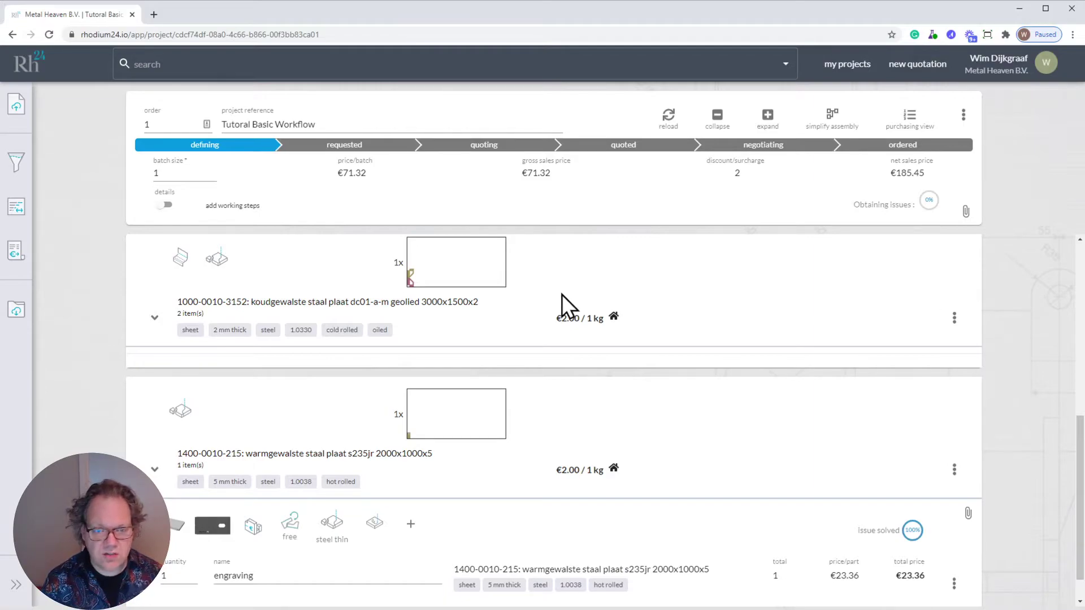
# - Examine the engraving part's cost breakdown, comparing production times and additional costs for unloading, sheet cutting and loading
pyautogui.click(175, 526)
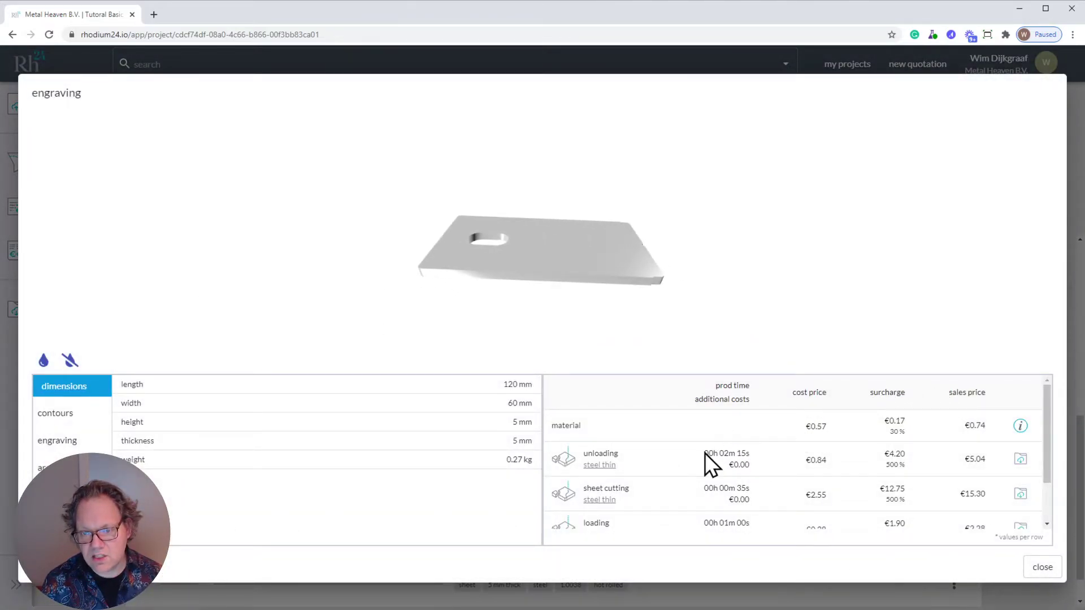
pyautogui.moveTo(704, 454); pyautogui.dragTo(757, 453)
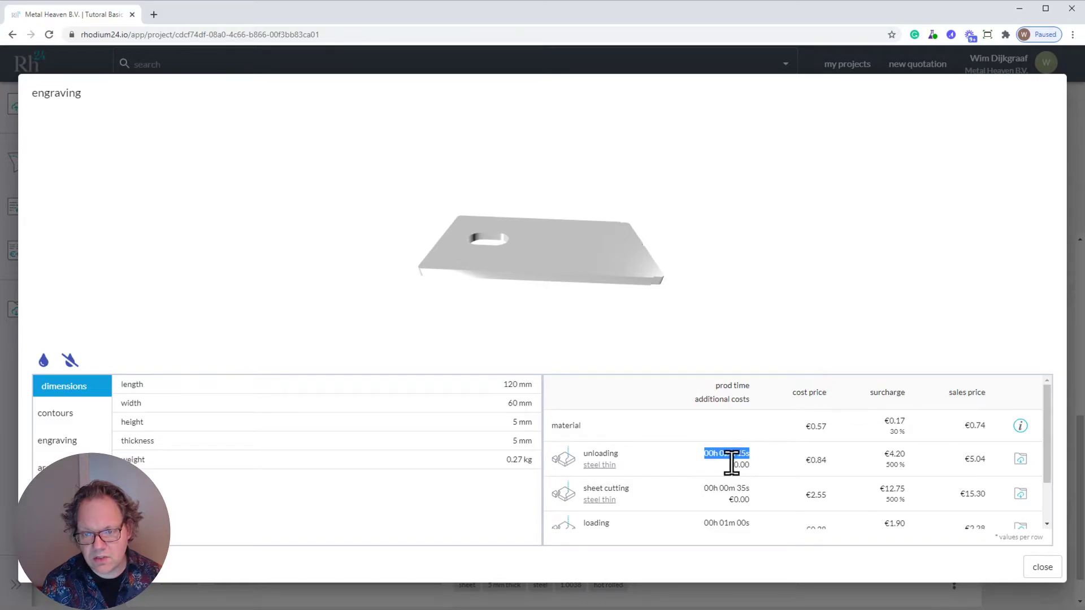
pyautogui.click(729, 464)
pyautogui.moveTo(730, 465); pyautogui.dragTo(748, 464)
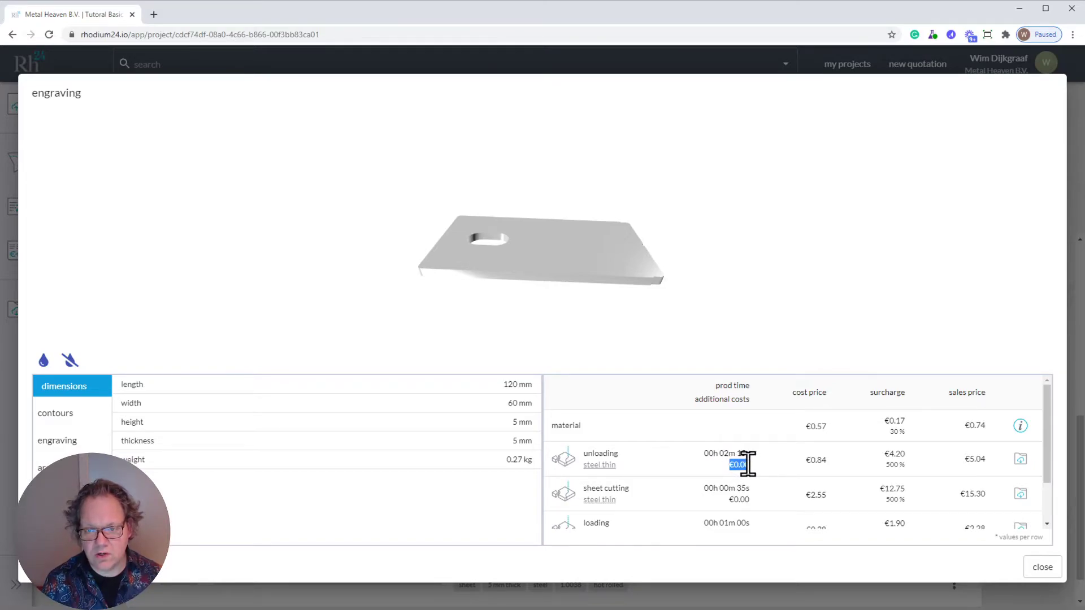
pyautogui.moveTo(717, 384); pyautogui.dragTo(770, 393)
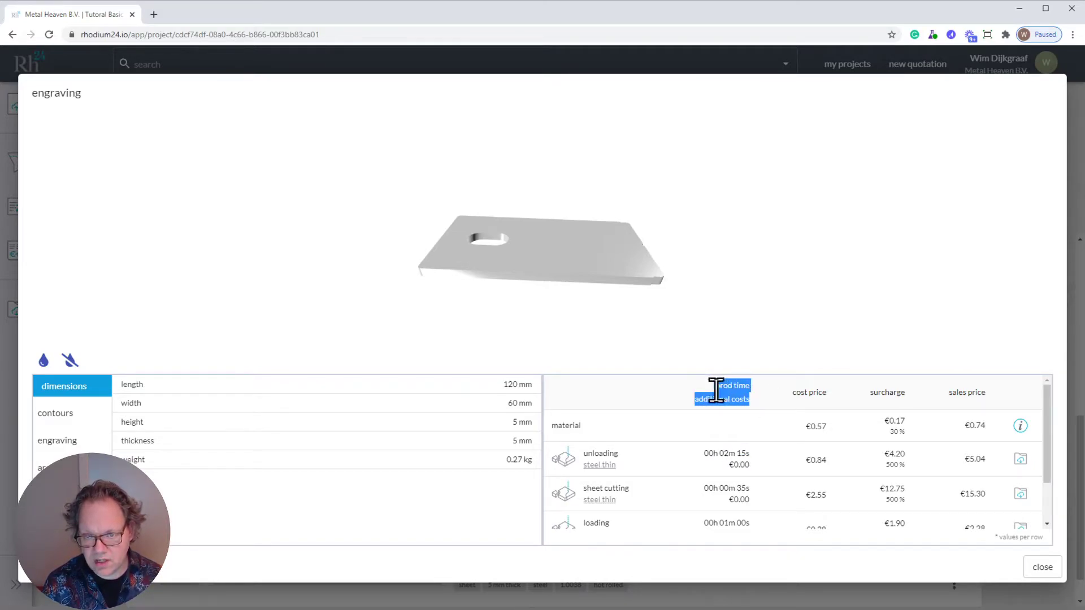
pyautogui.moveTo(706, 456); pyautogui.dragTo(748, 465)
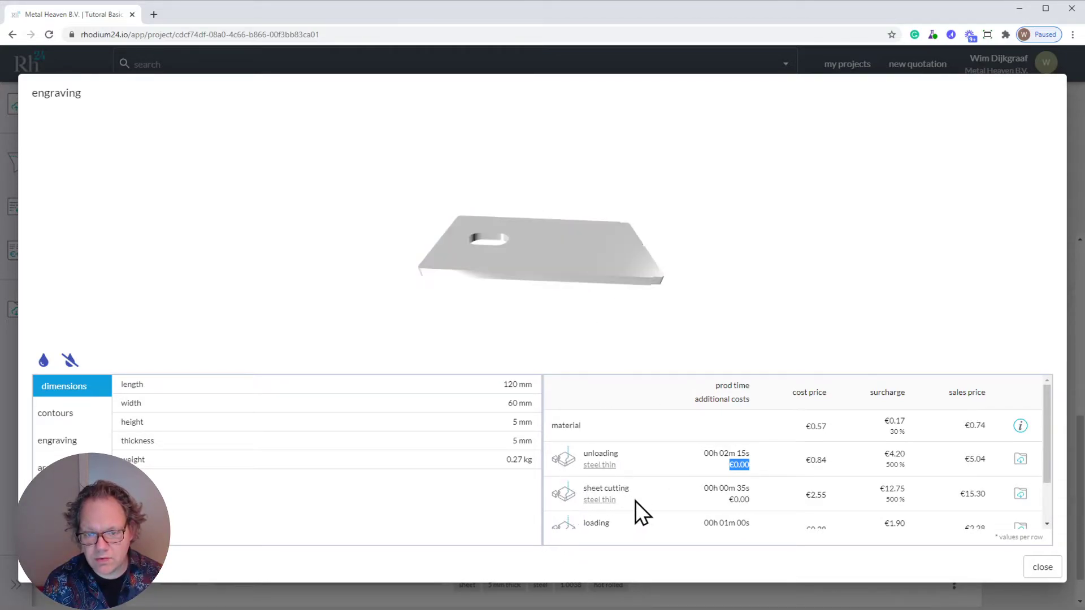
pyautogui.moveTo(739, 491); pyautogui.dragTo(751, 492)
pyautogui.moveTo(728, 456); pyautogui.dragTo(763, 459)
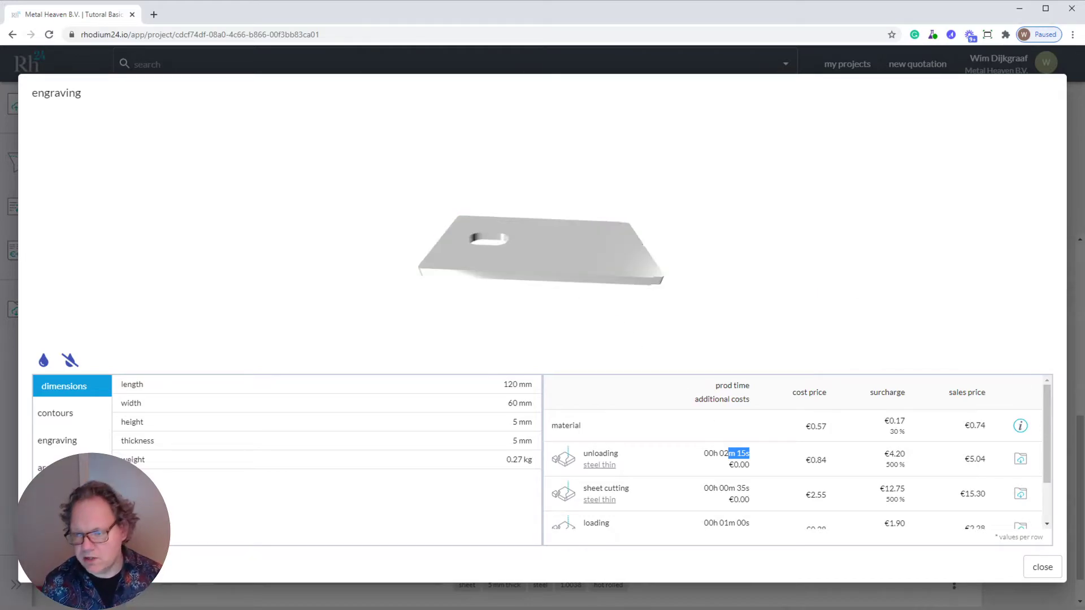
pyautogui.moveTo(1049, 436); pyautogui.dragTo(1053, 476)
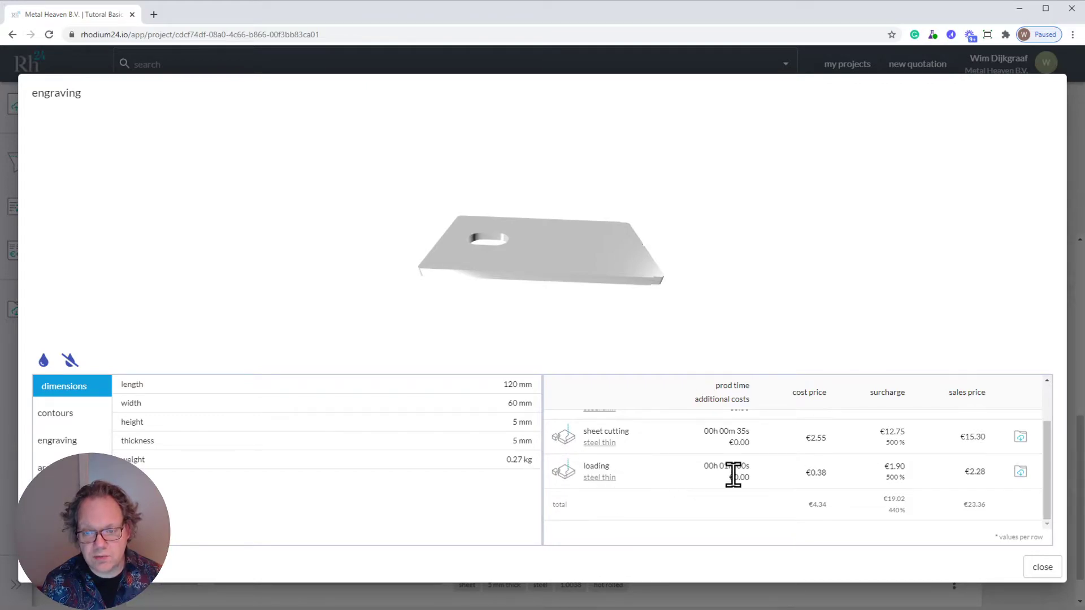
pyautogui.moveTo(722, 467); pyautogui.dragTo(764, 480)
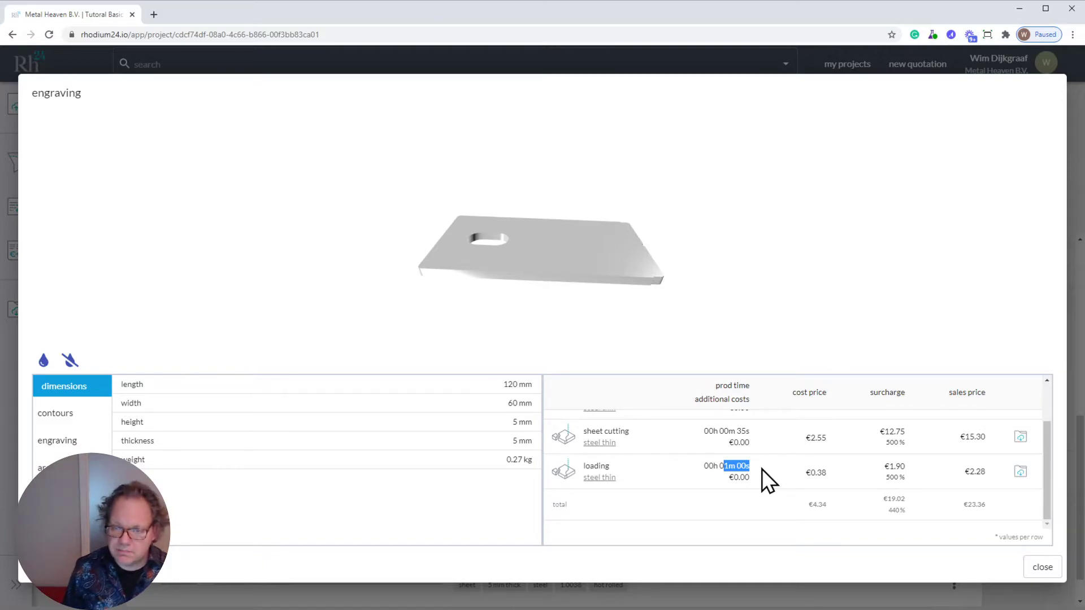
pyautogui.scroll(2, 766, 480)
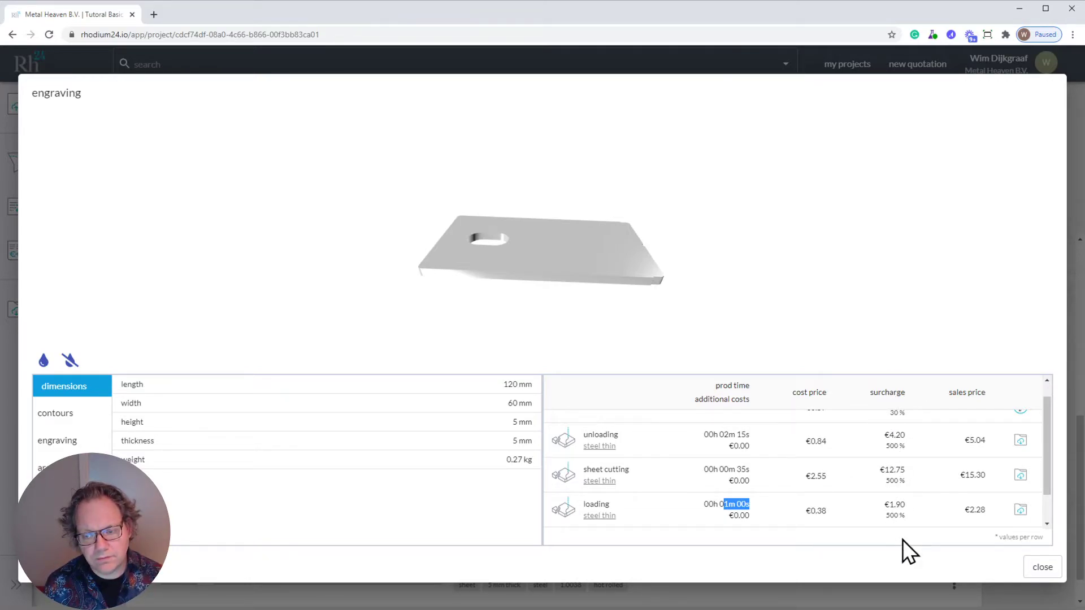
pyautogui.moveTo(1046, 463); pyautogui.dragTo(1047, 446)
pyautogui.click(1041, 568)
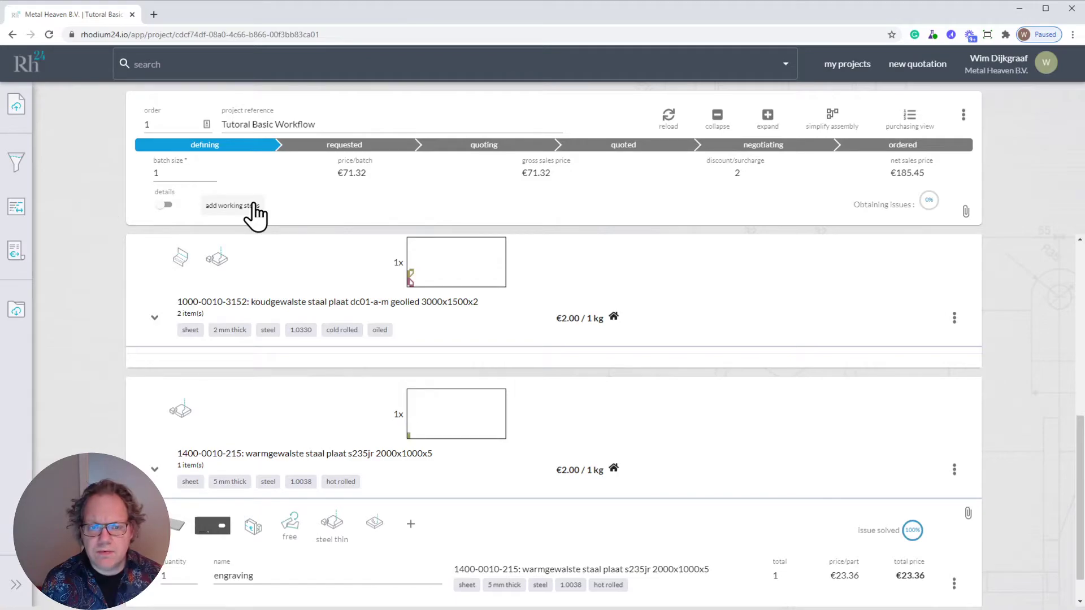
# - Switch the project to the BoM & BoL view and expand all assemblies and individual parts
pyautogui.click(964, 115)
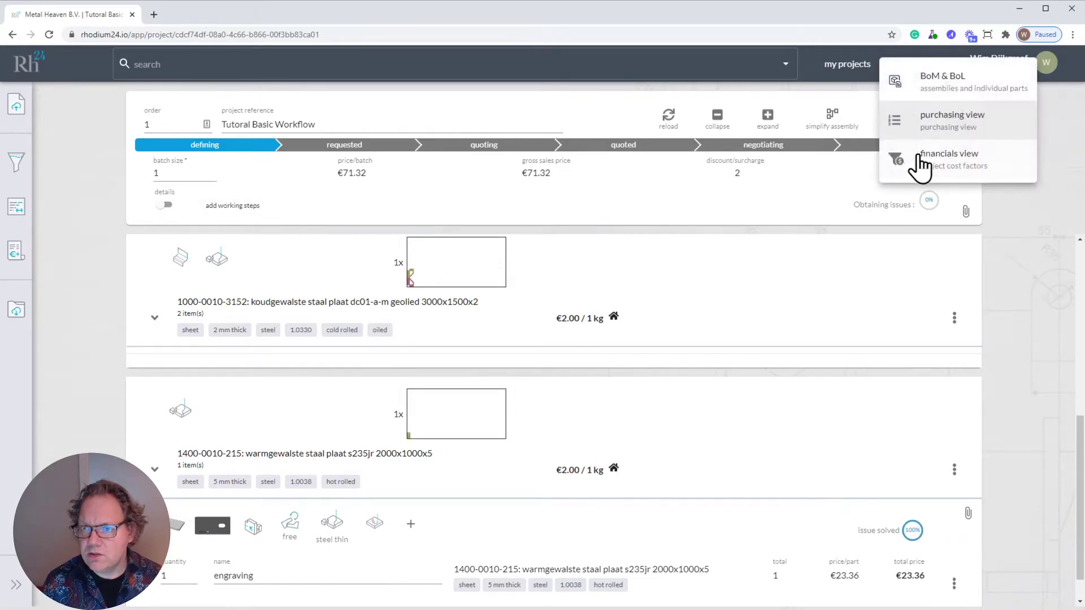
pyautogui.click(938, 82)
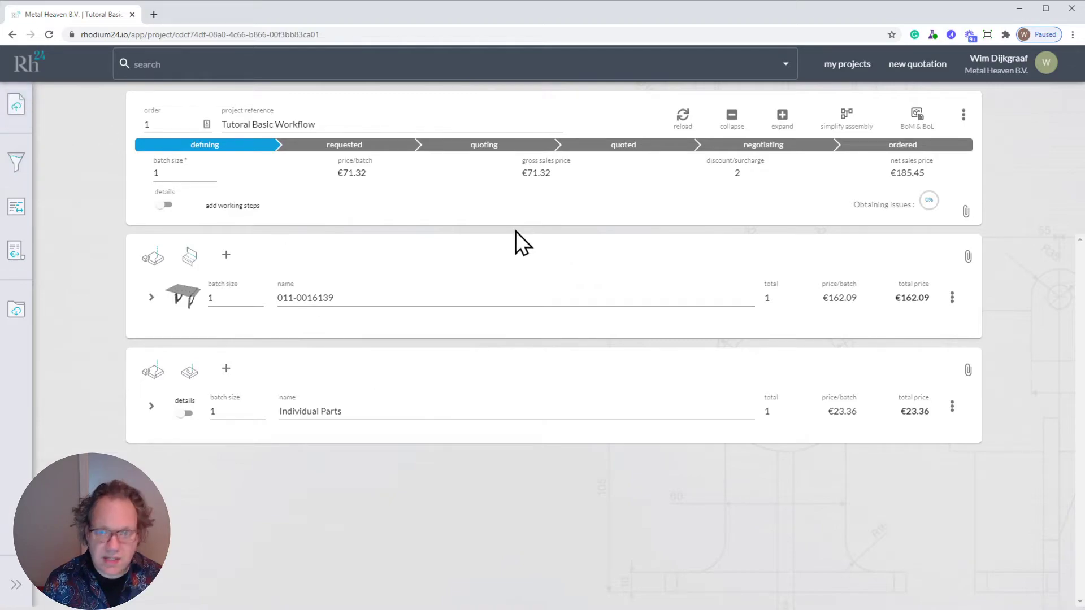
pyautogui.click(19, 165)
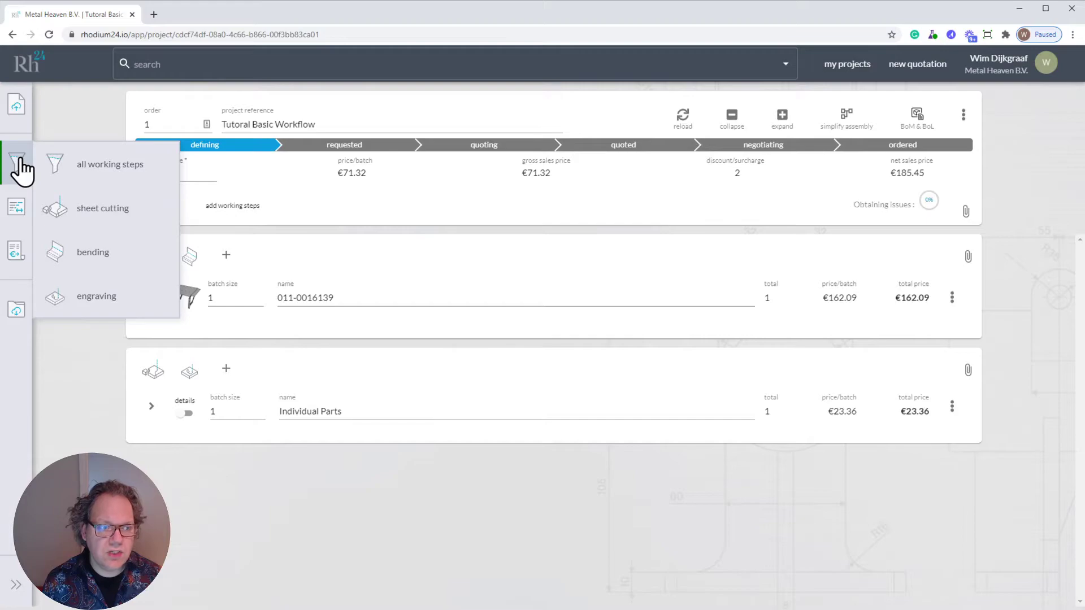
pyautogui.click(784, 120)
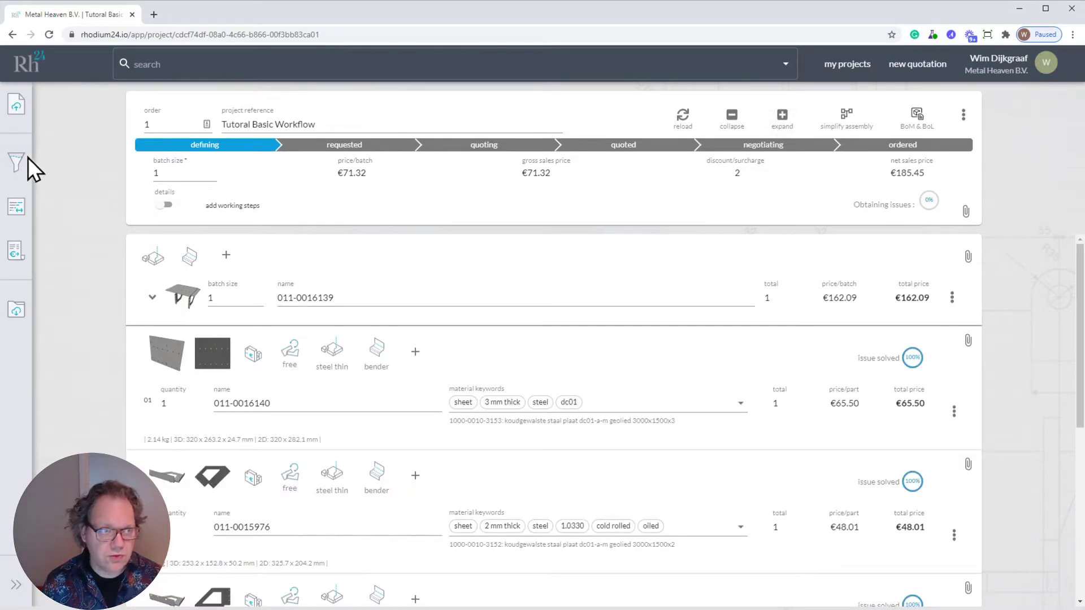
# - Filter the part list by engraving and by bending, and restore the display of all working steps
pyautogui.moveTo(18, 165)
pyautogui.click(85, 298)
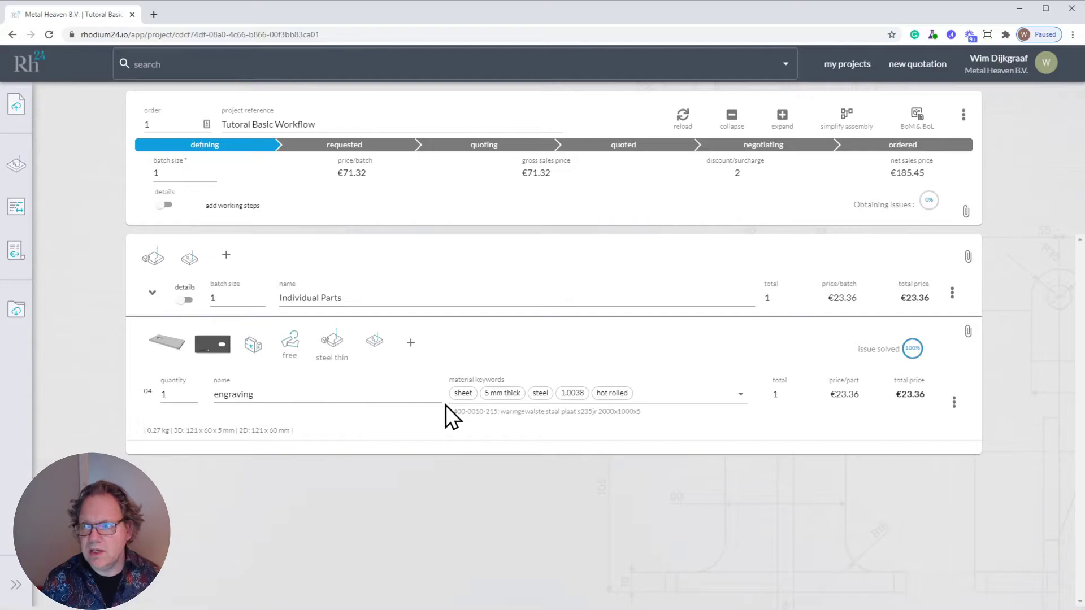
pyautogui.moveTo(16, 164)
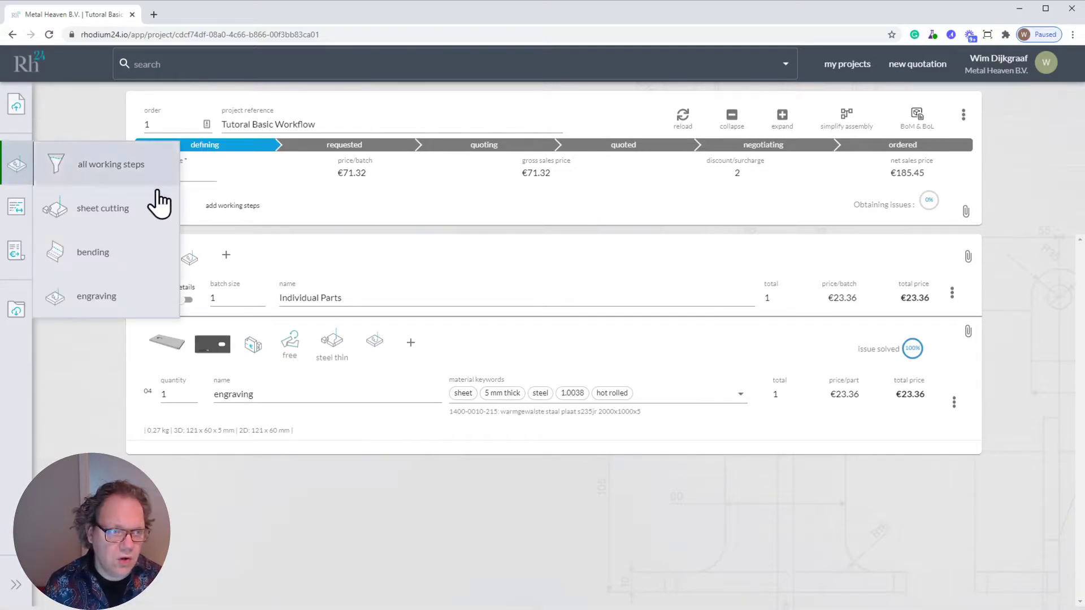
pyautogui.click(121, 259)
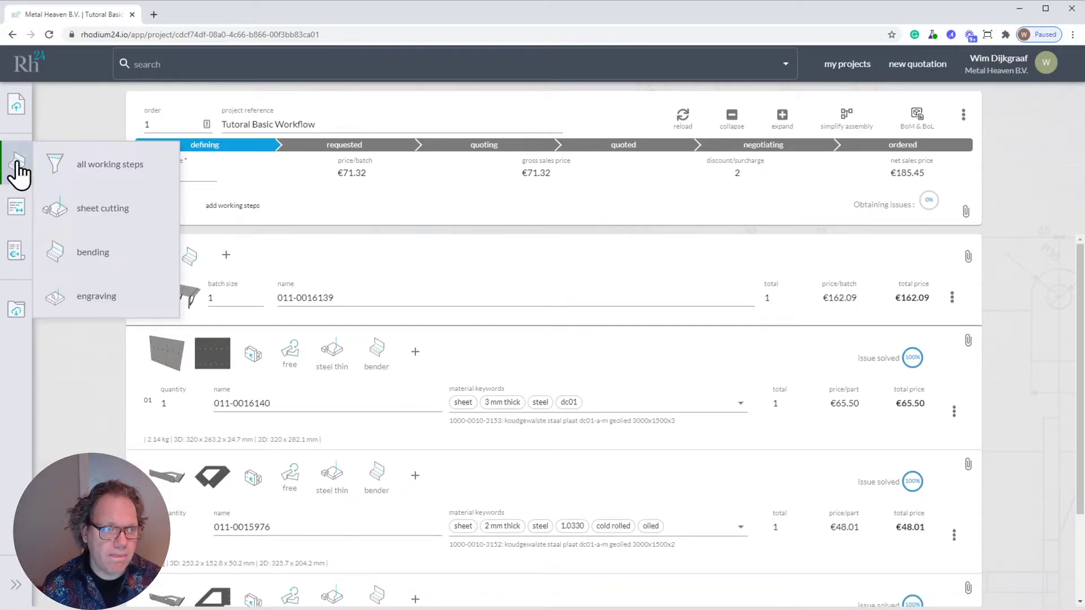
pyautogui.click(105, 167)
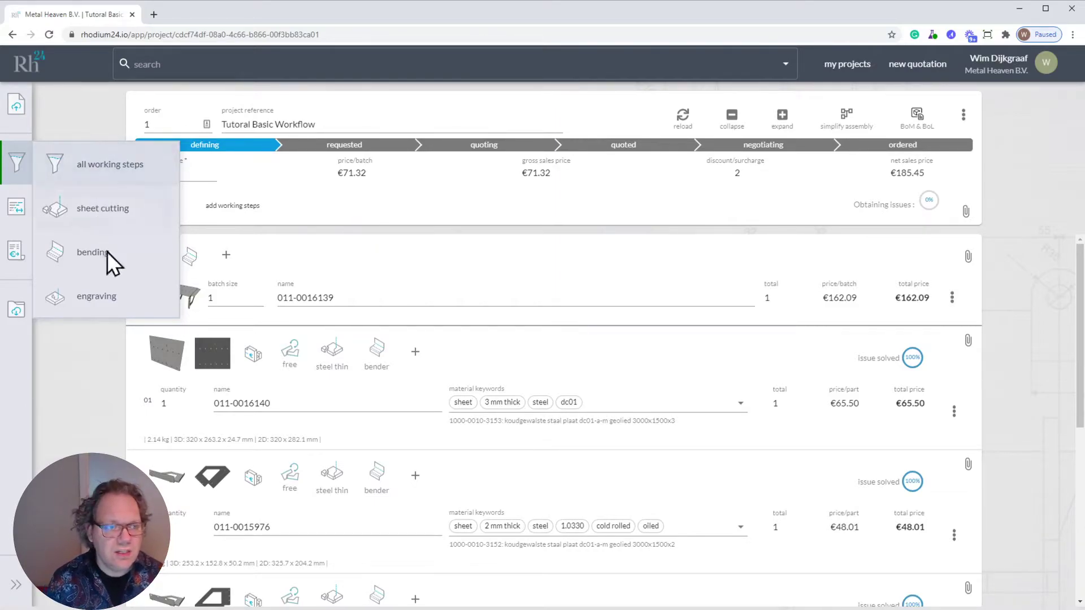
pyautogui.click(83, 367)
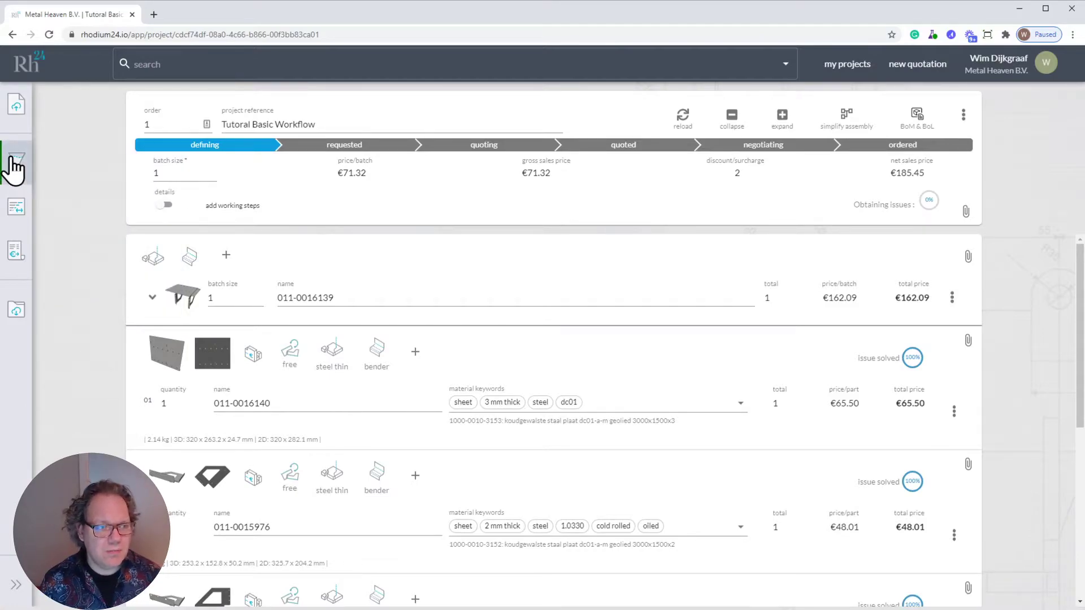
# - In the cost driver overview, set the steel thin SheetCutting surcharge to 30% and reset the steel thin Unloading surcharge to default
pyautogui.click(21, 207)
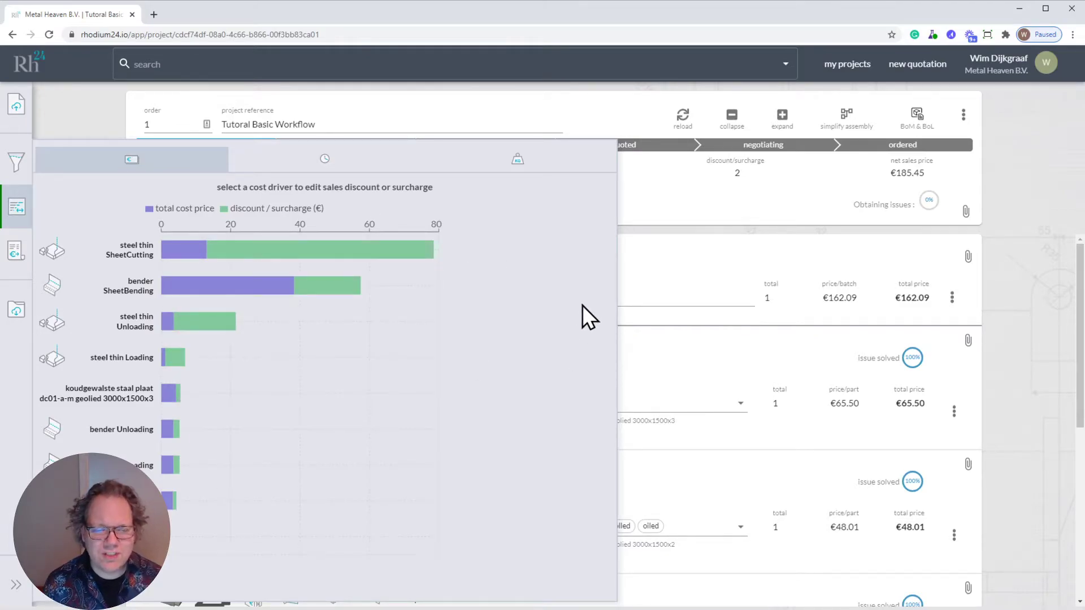
pyautogui.moveTo(399, 288)
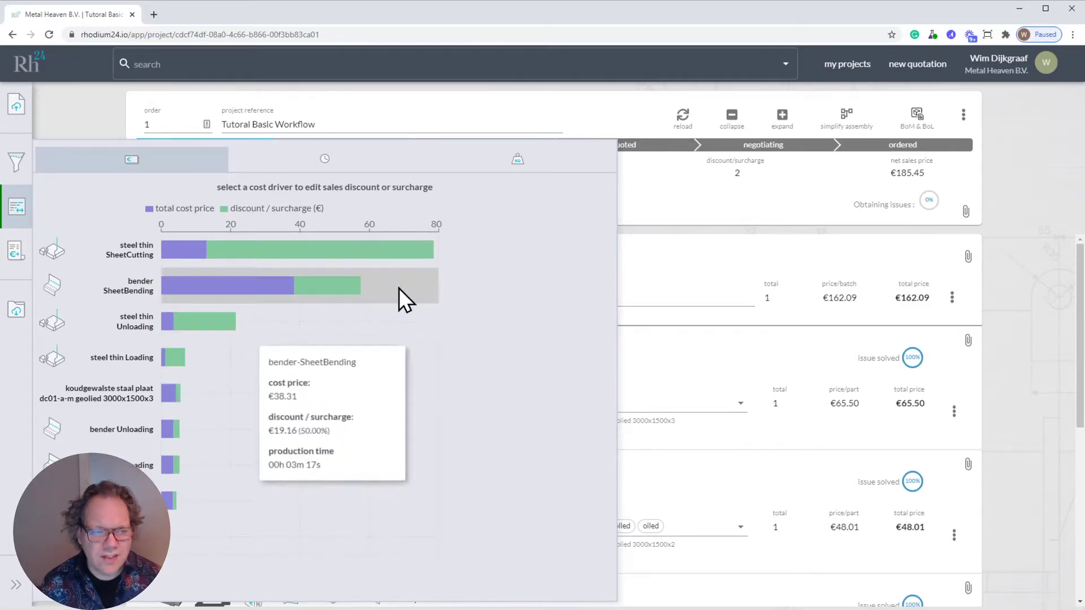
pyautogui.click(189, 249)
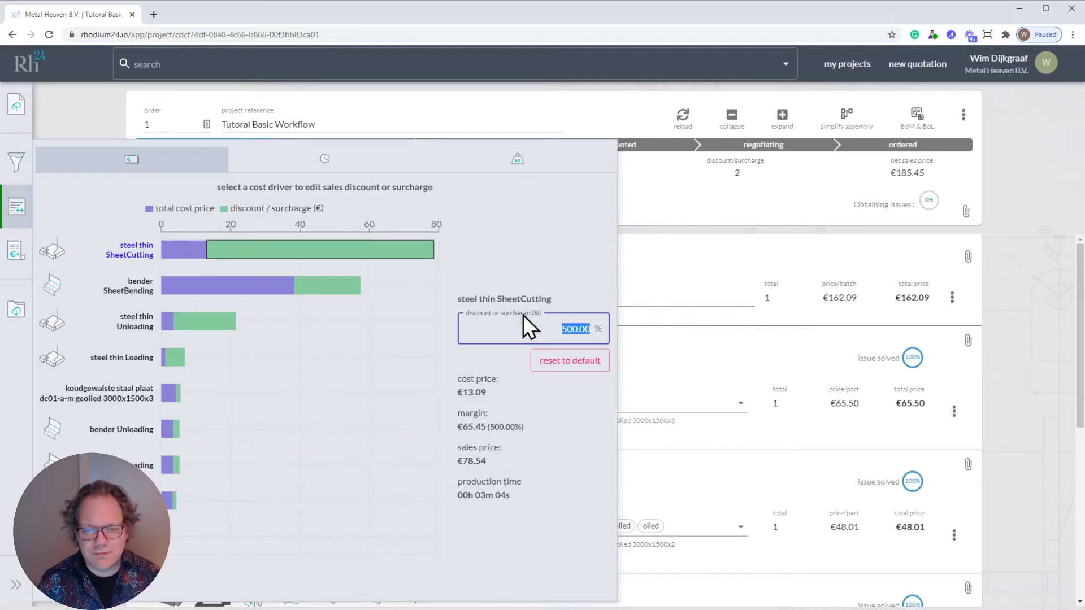
pyautogui.moveTo(234, 323)
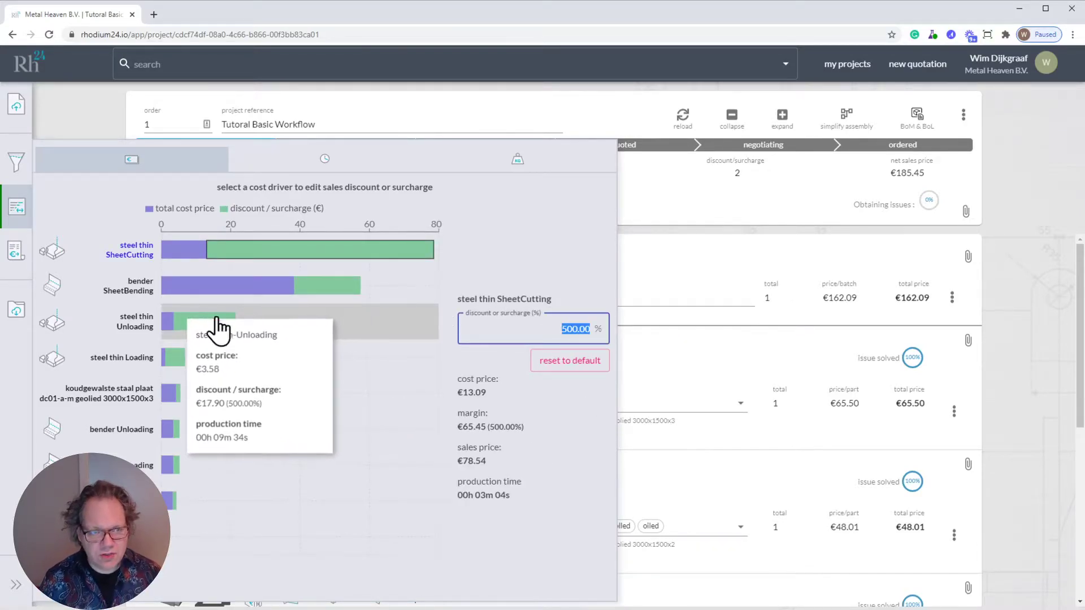
pyautogui.moveTo(198, 252)
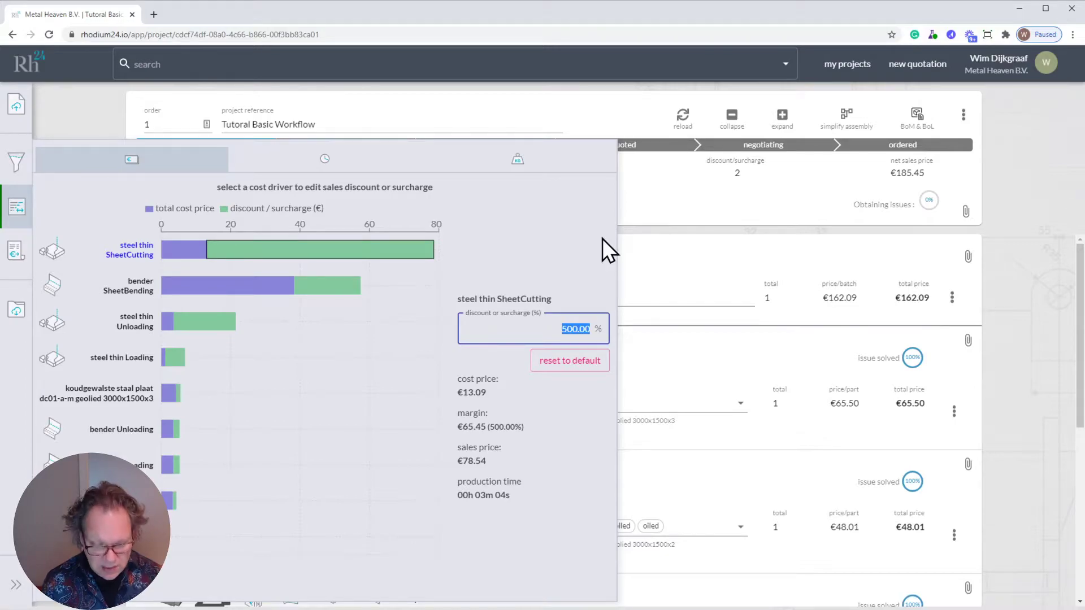
pyautogui.write('30')
pyautogui.click(508, 364)
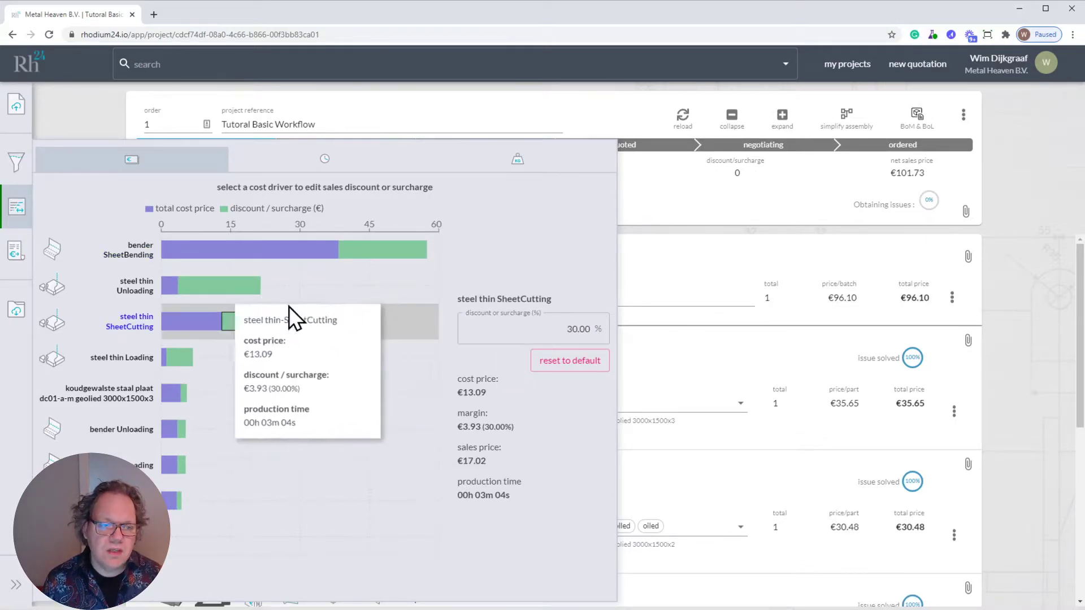
pyautogui.click(176, 287)
pyautogui.click(582, 358)
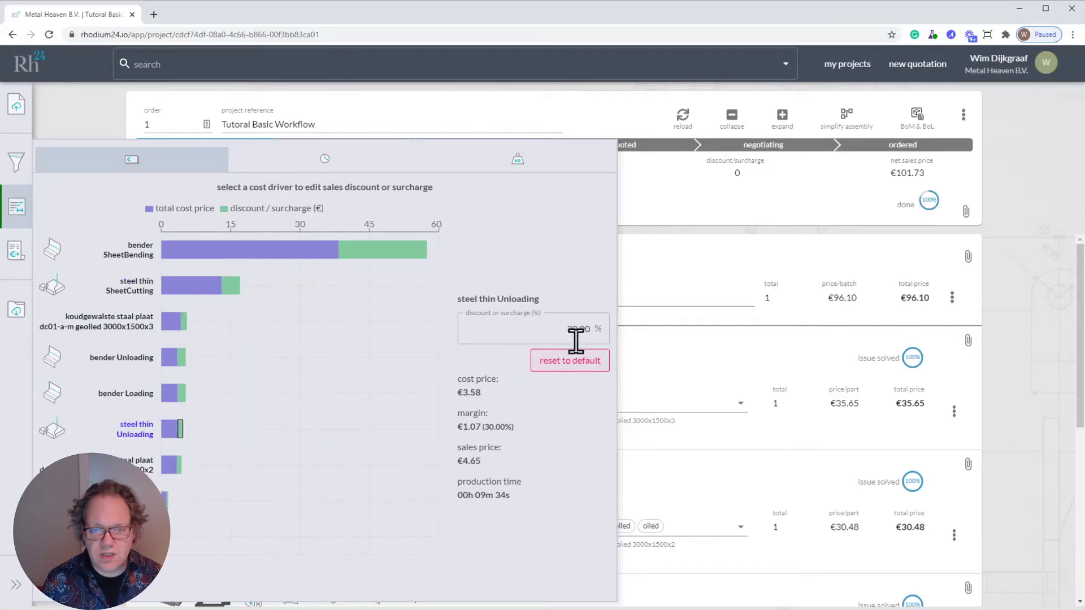
# - Set the surcharge of the bender SheetBending cost driver to 25% and save it
pyautogui.click(338, 257)
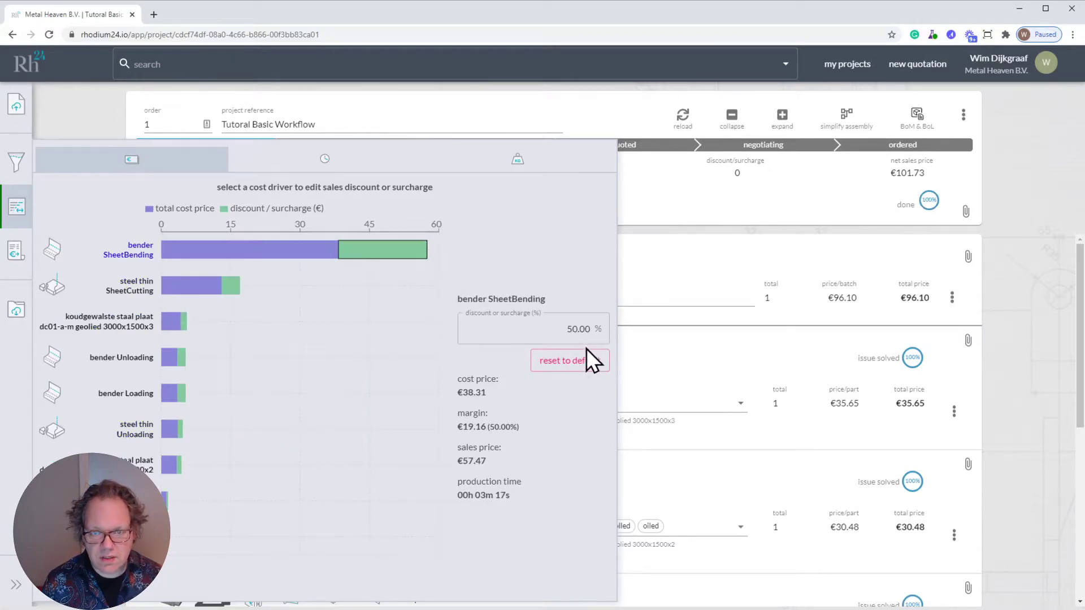
pyautogui.doubleClick(579, 329)
pyautogui.write('25')
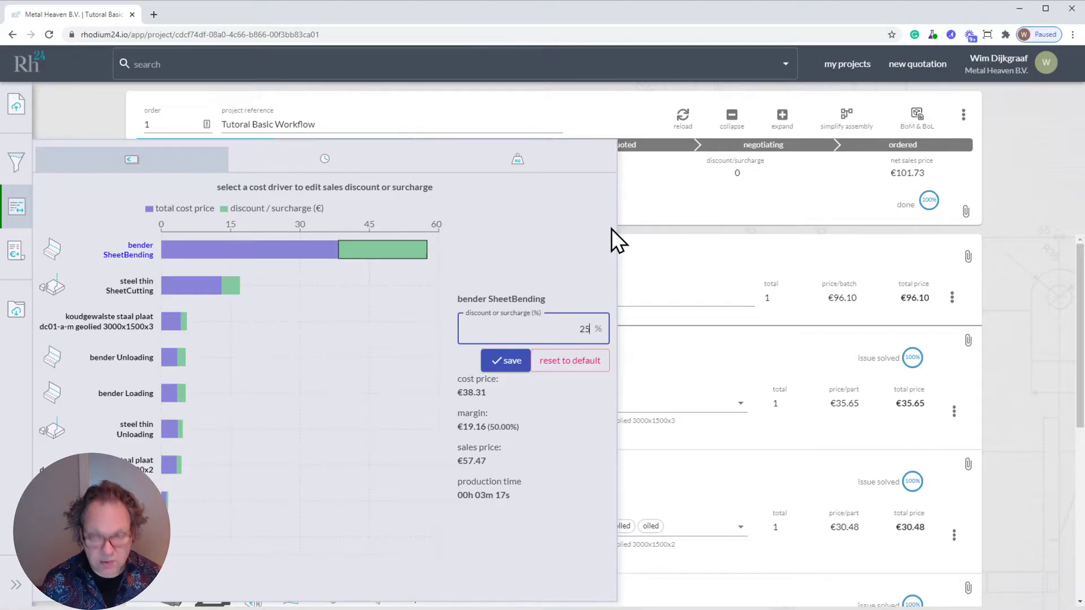
pyautogui.click(506, 368)
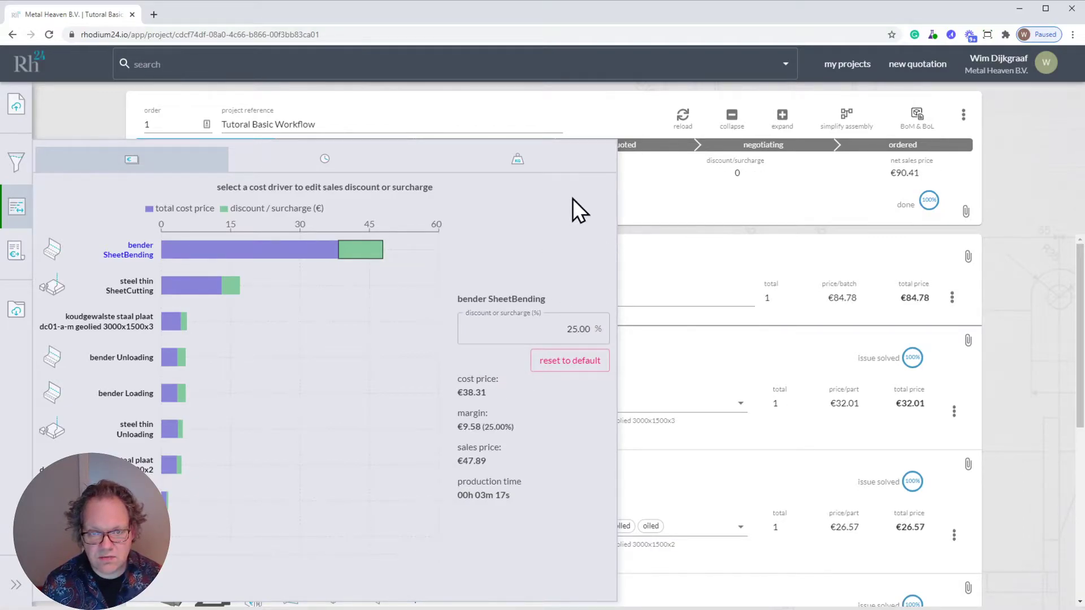
# - Reset the bender SheetBending surcharge to its default and select the steel thin SheetCutting cost driver
pyautogui.moveTo(317, 243)
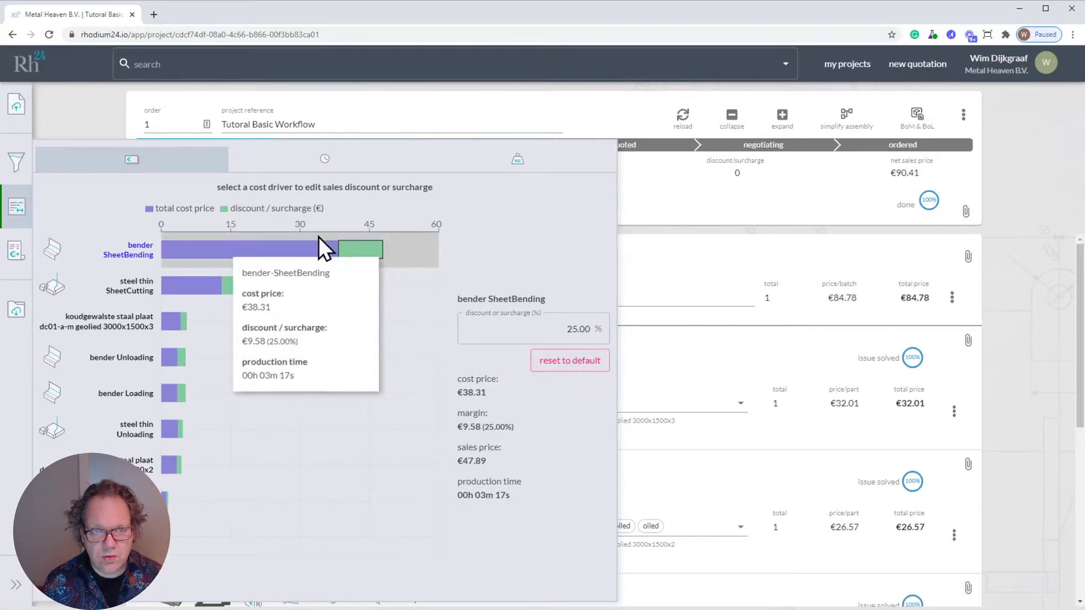
pyautogui.click(555, 368)
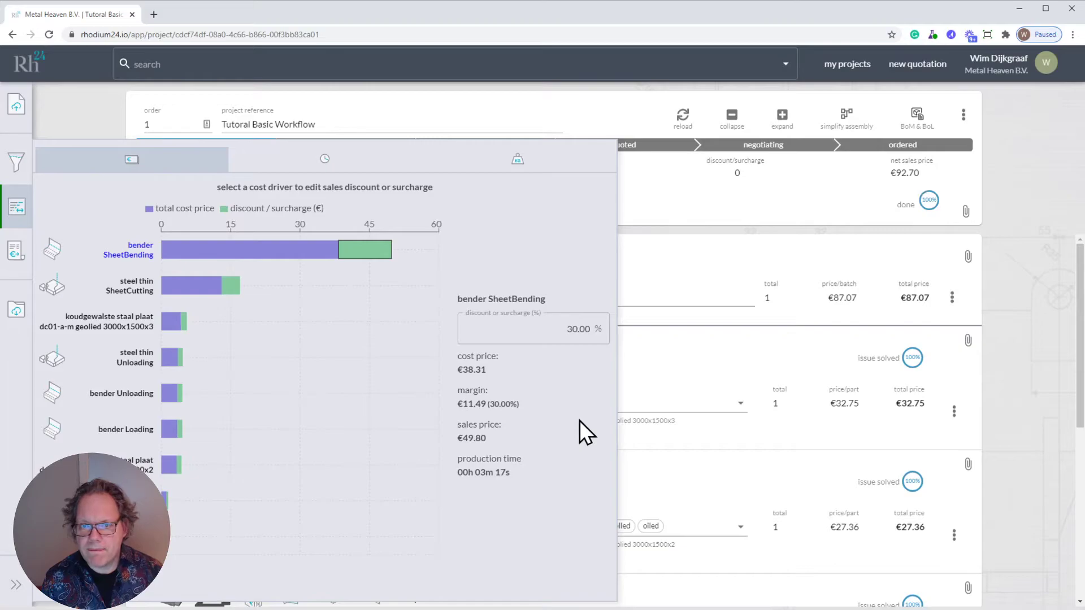
pyautogui.click(191, 286)
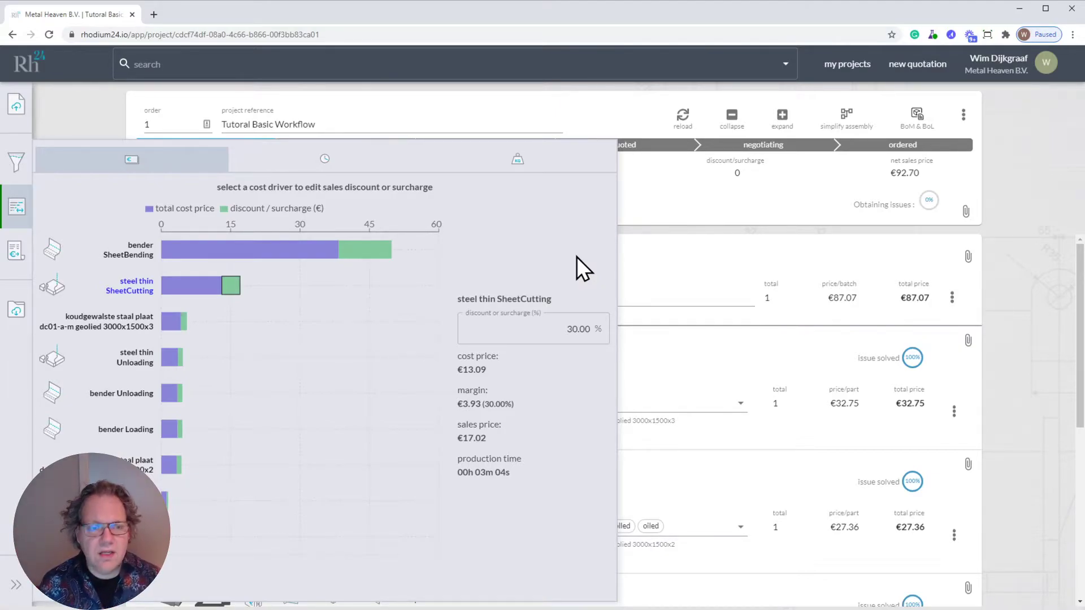
# - Set the surcharge of the steel thin SheetCutting cost driver to 200% and save it
pyautogui.doubleClick(579, 329)
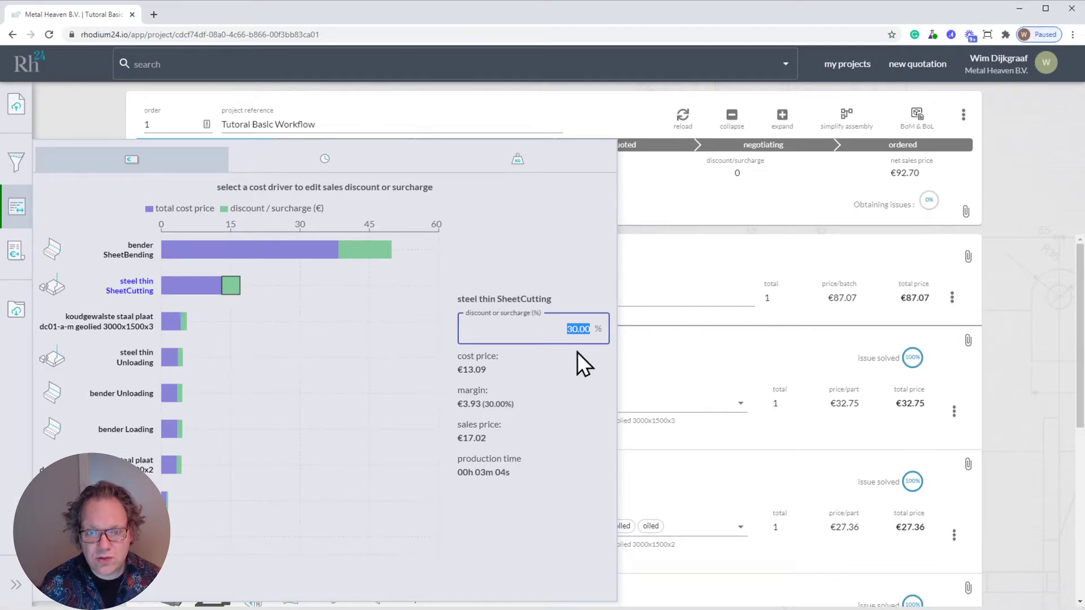
pyautogui.write('200')
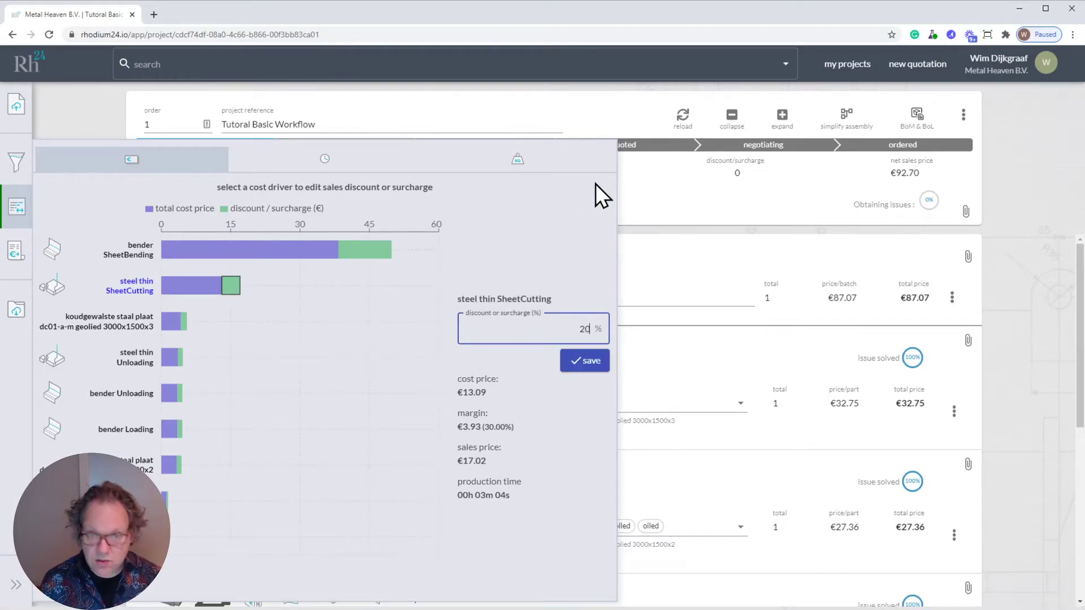
pyautogui.click(593, 356)
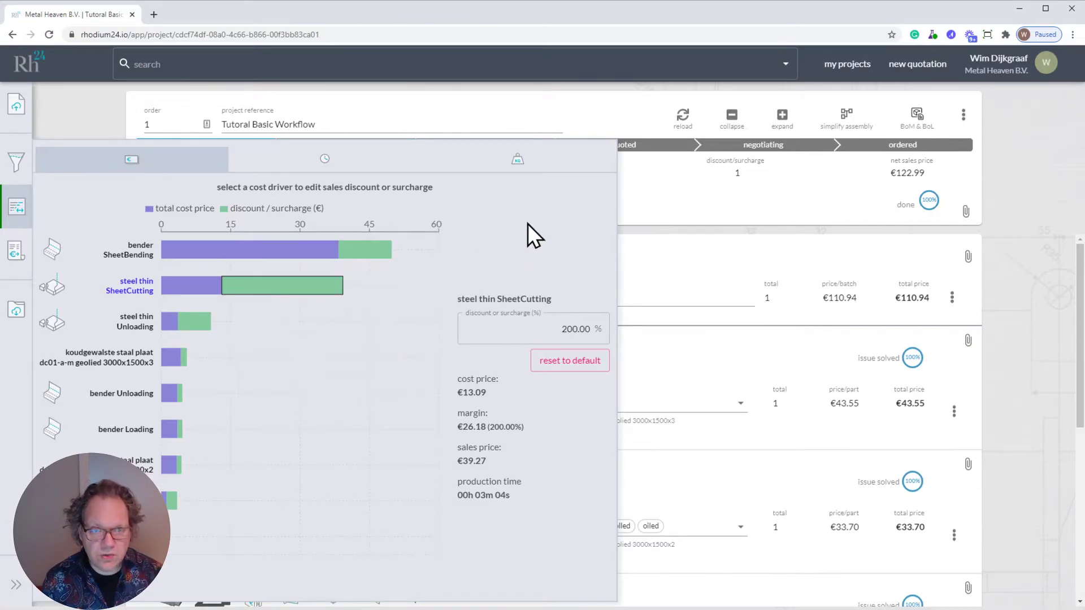
# - Give the steel thin SheetCutting cost driver a discount by entering -20% and save it
pyautogui.doubleClick(574, 327)
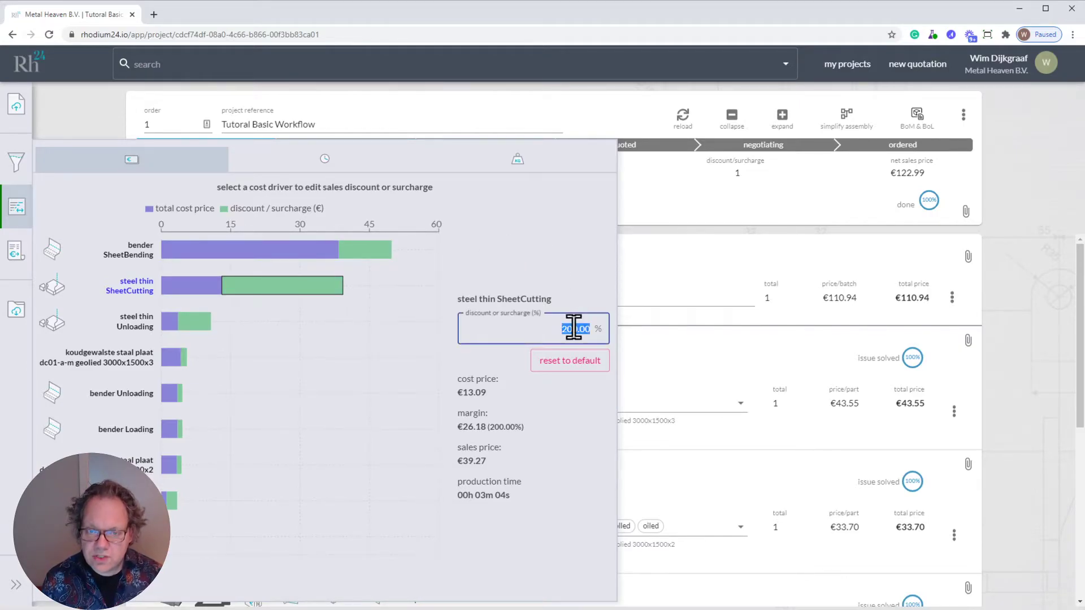
pyautogui.press('BackSpace')
pyautogui.write('-20')
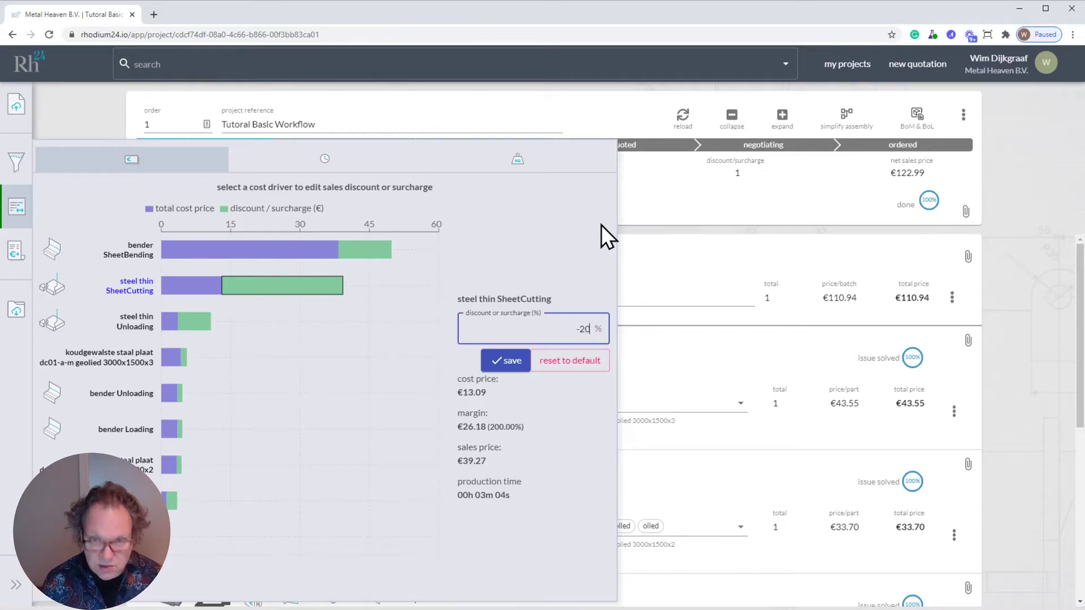
pyautogui.click(506, 364)
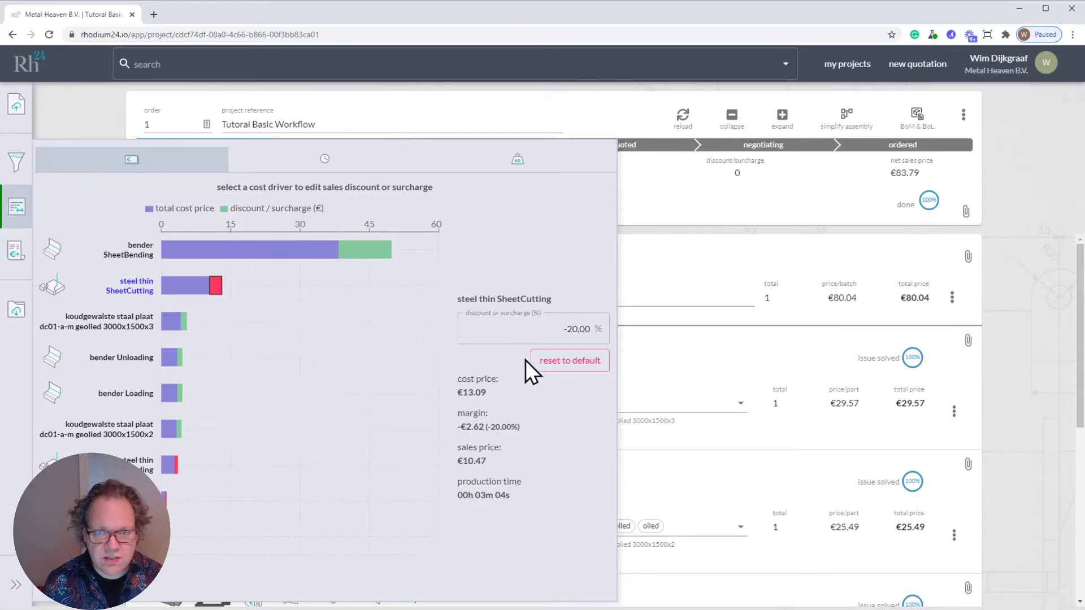
# - Reset the steel thin SheetCutting discount to its default and close the cost driver overview
pyautogui.click(563, 363)
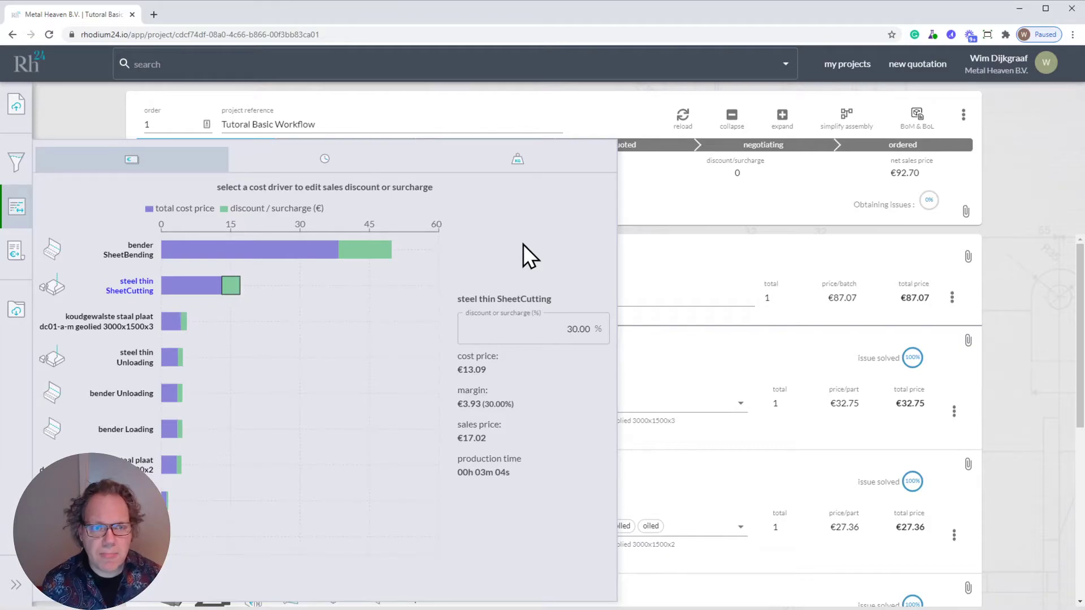
pyautogui.press('Escape')
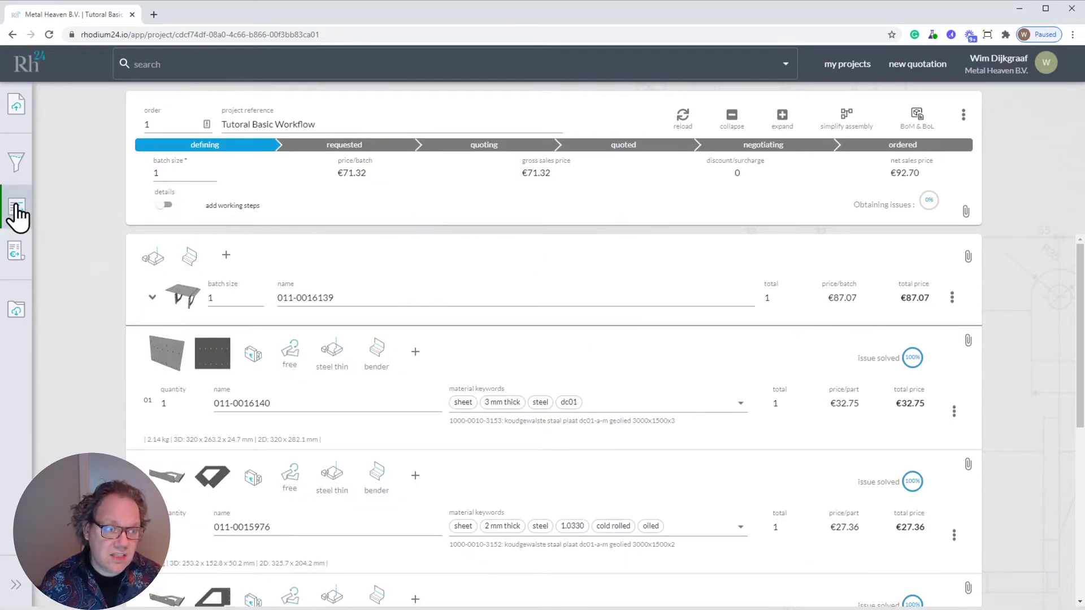
# - Open the project's quotation and examine its PDF preview, including the page thumbnails and the document at different zoom levels
pyautogui.click(17, 253)
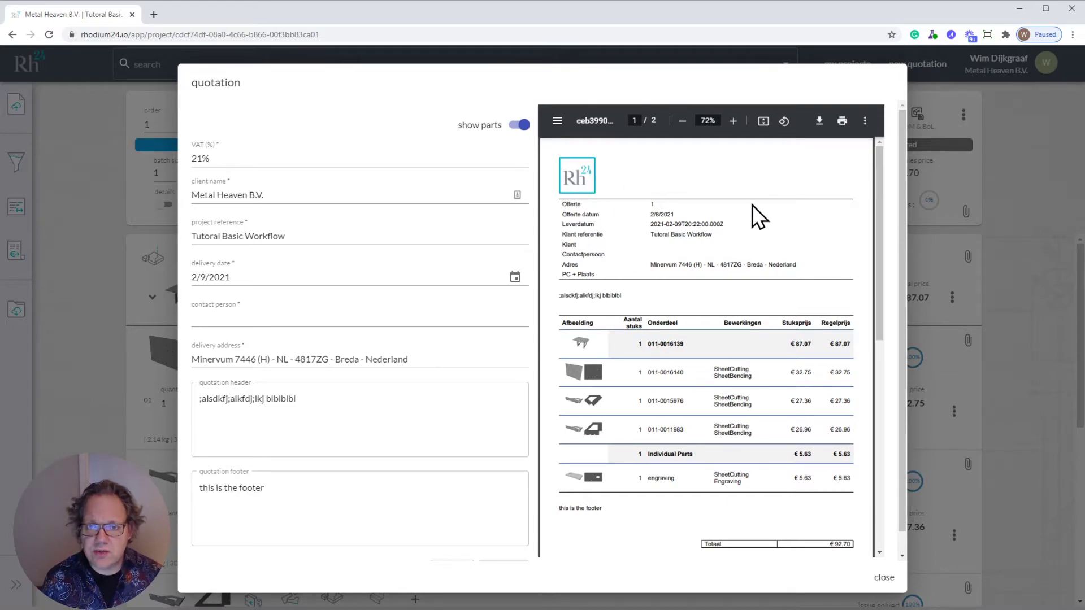
pyautogui.click(556, 120)
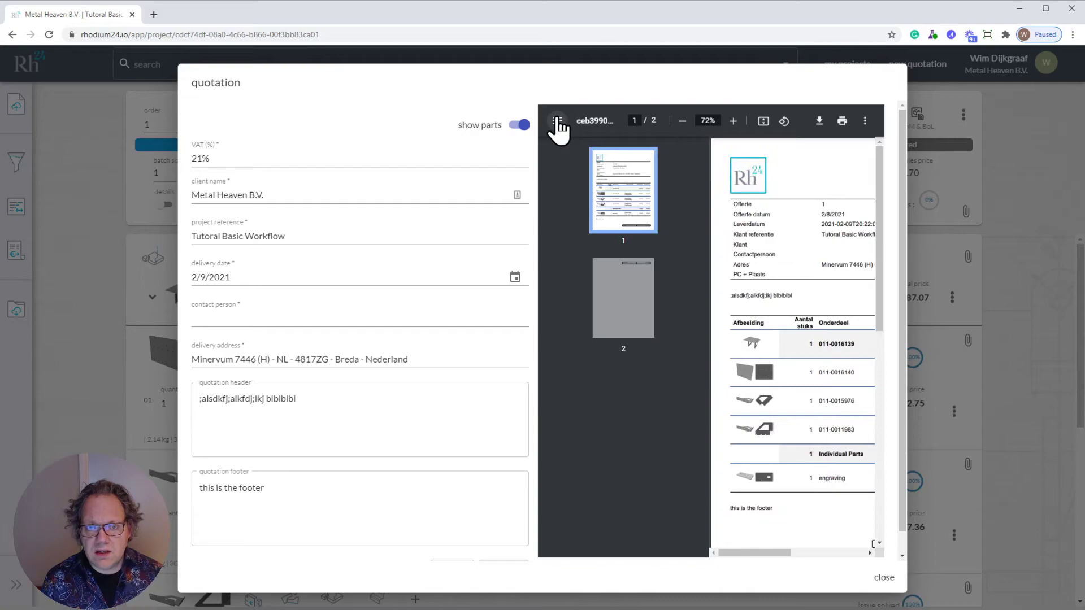
pyautogui.click(605, 287)
pyautogui.click(608, 198)
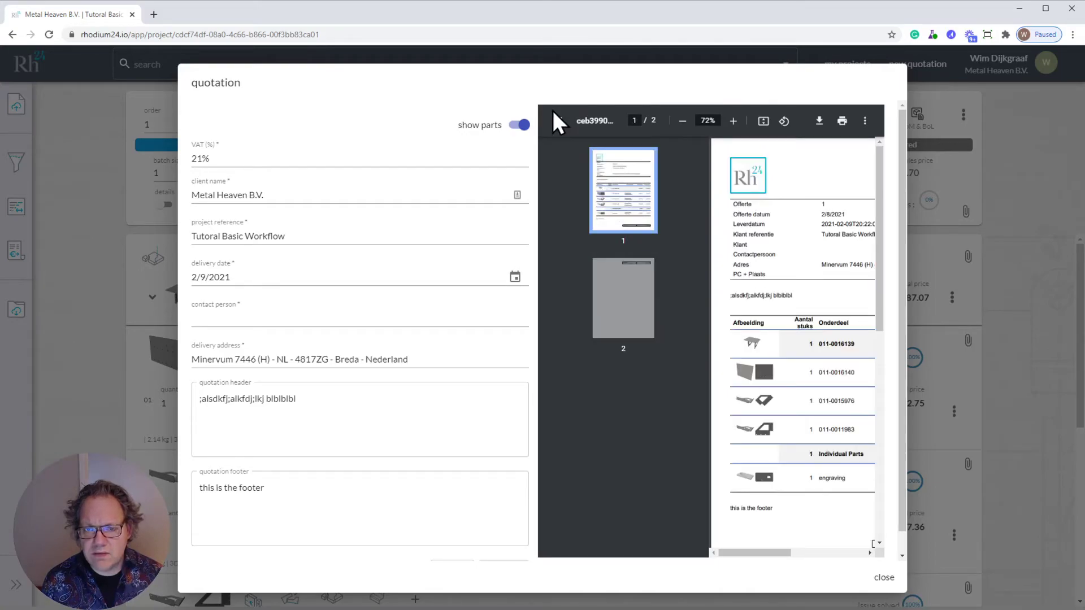
pyautogui.click(557, 122)
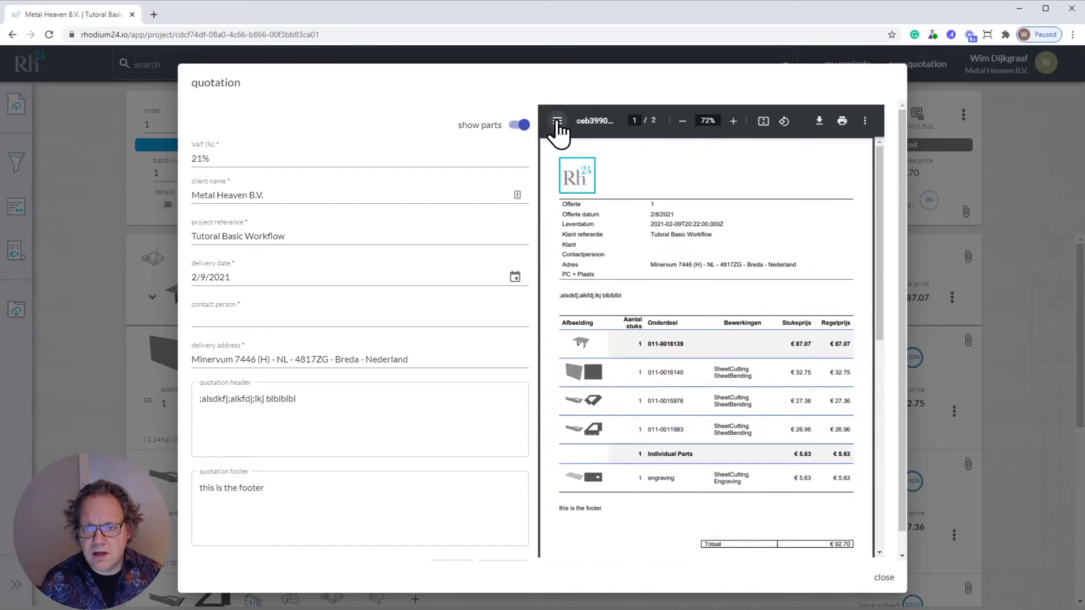
pyautogui.click(733, 121)
pyautogui.click(732, 121)
pyautogui.click(682, 121)
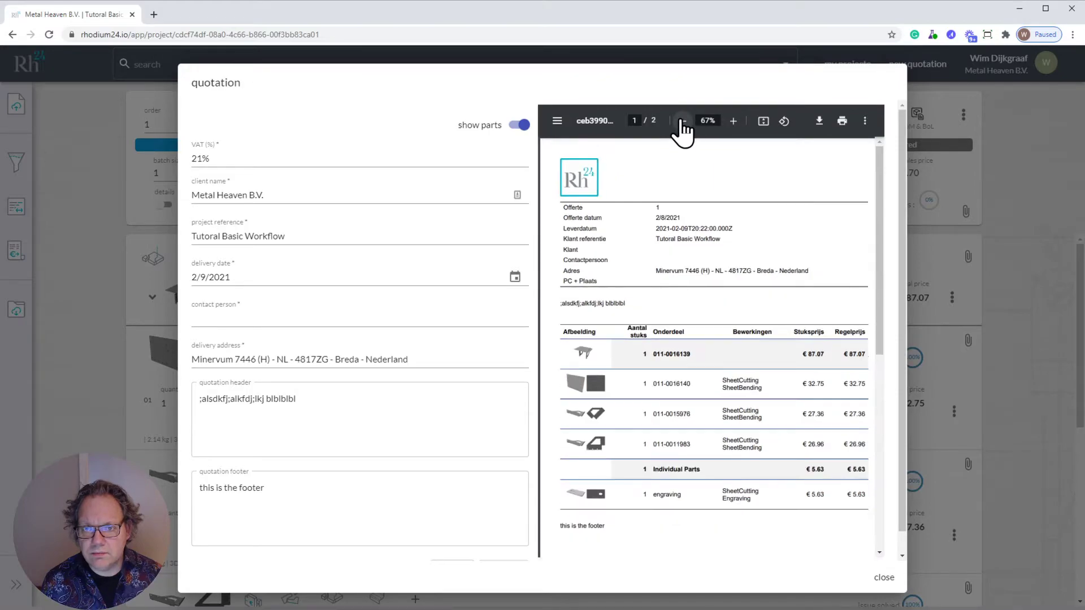
pyautogui.click(733, 121)
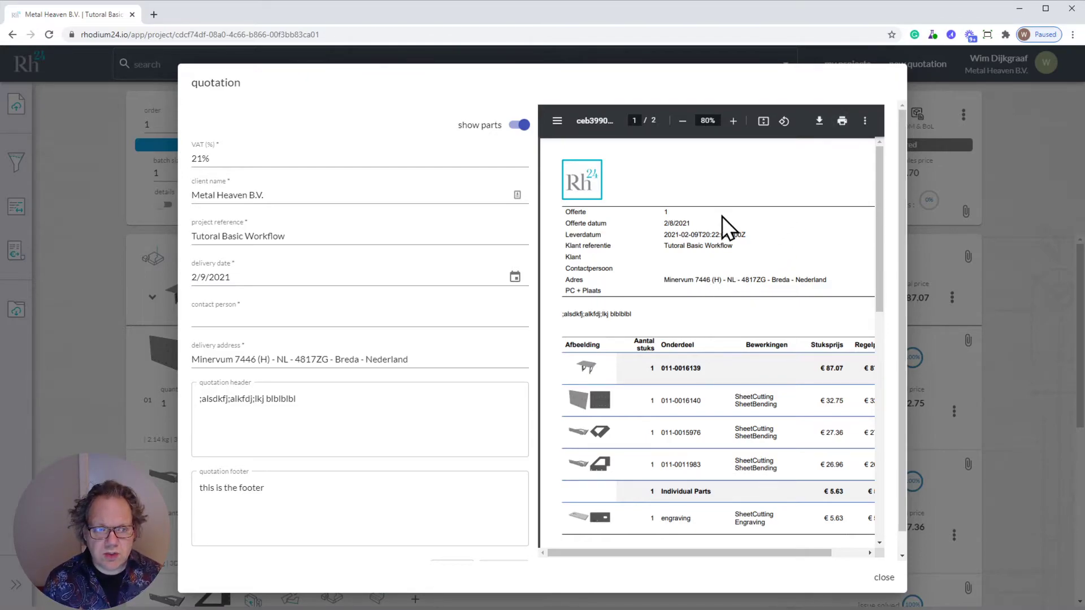
# - Save the quotation with its parts hidden, and save it again with the parts shown
pyautogui.click(519, 126)
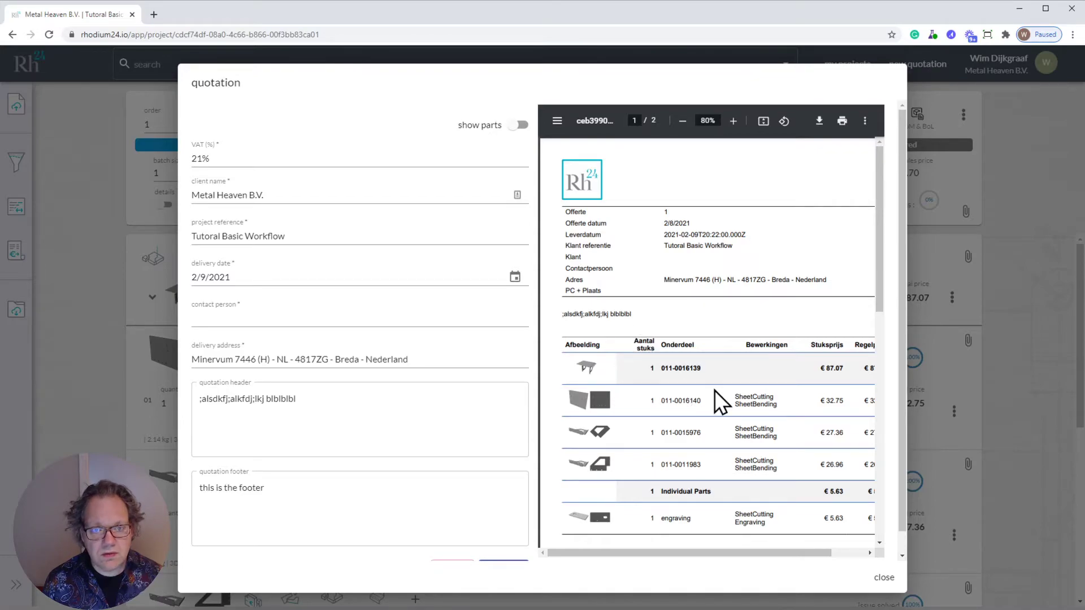
pyautogui.click(523, 127)
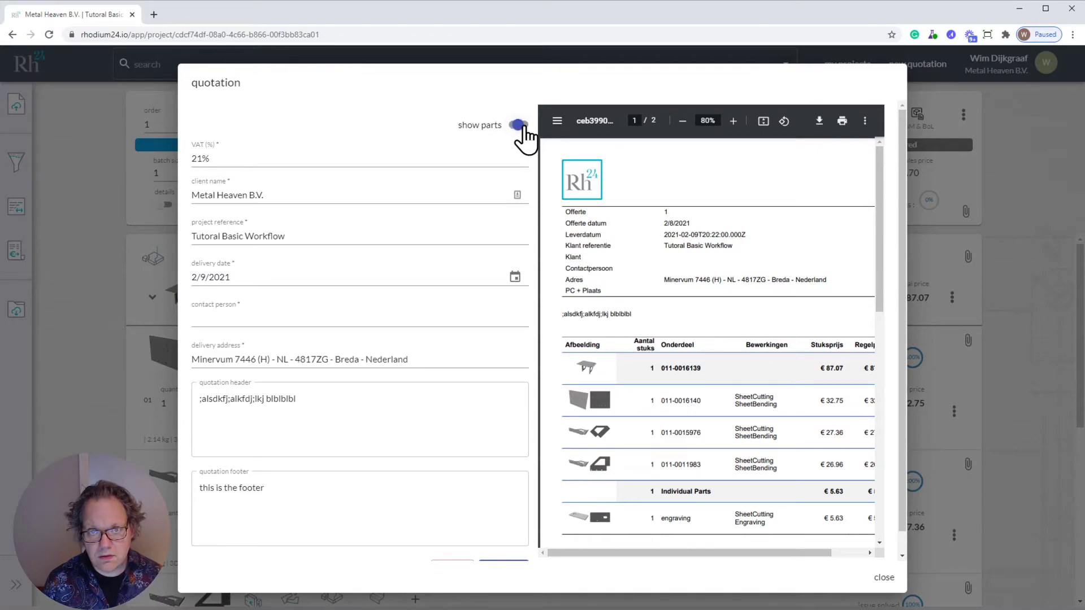
pyautogui.click(519, 127)
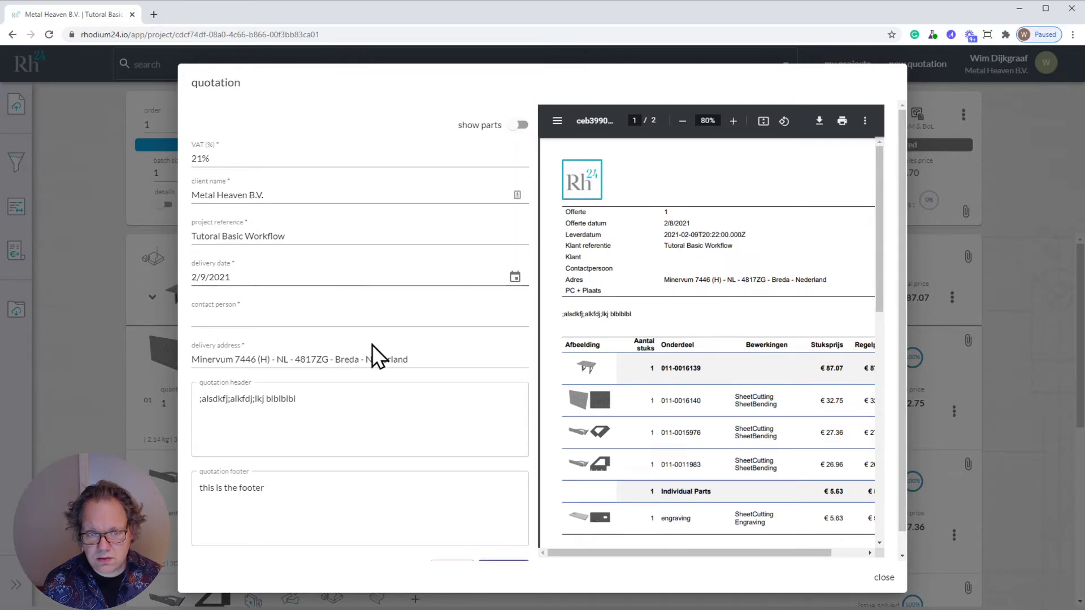
pyautogui.scroll(-1, 435, 282)
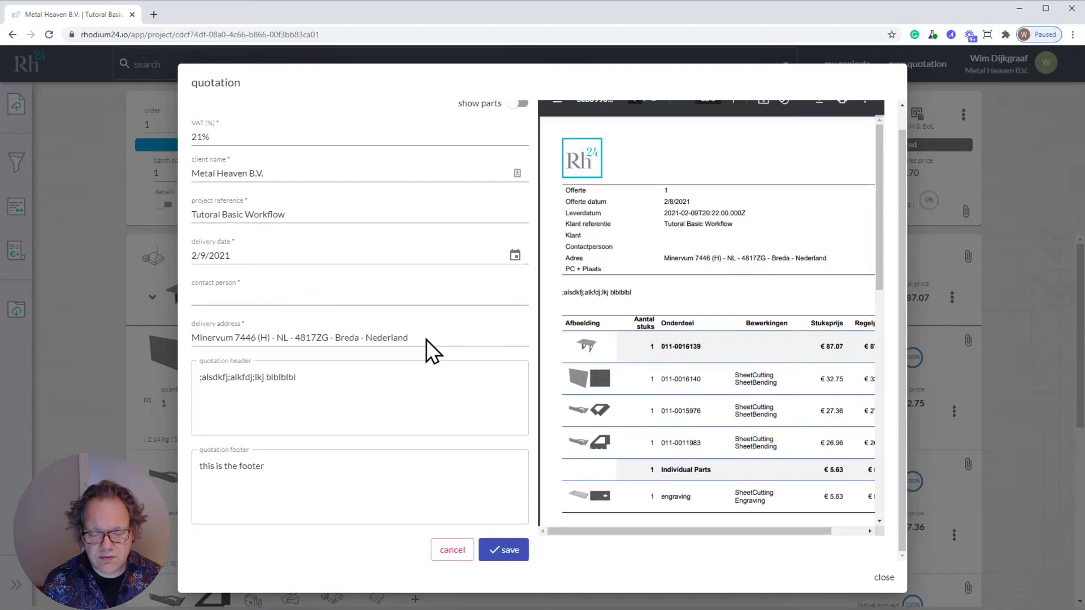
pyautogui.click(497, 550)
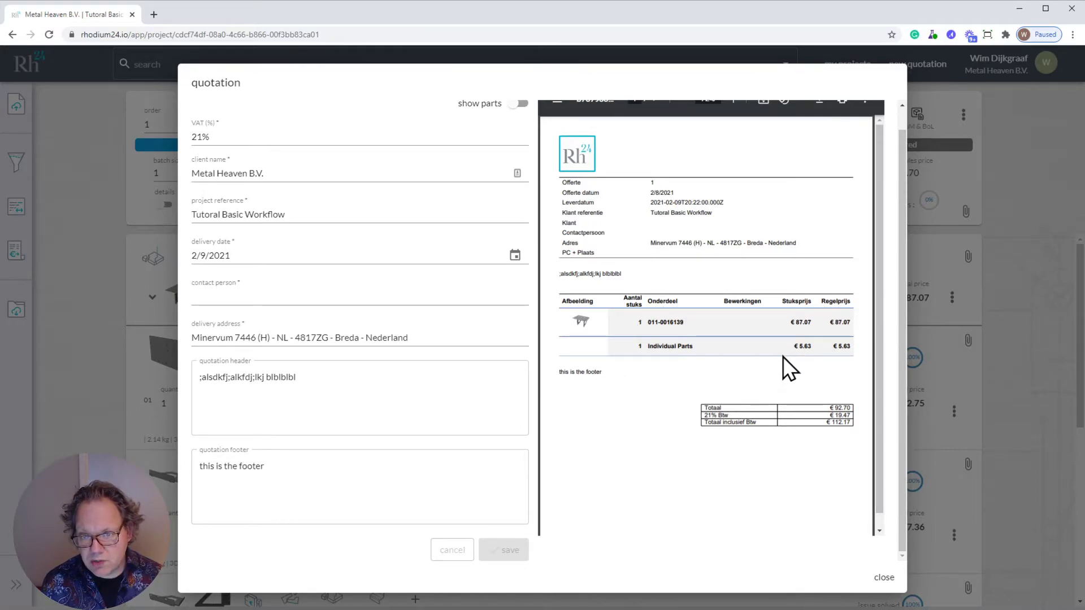
pyautogui.click(519, 104)
pyautogui.click(508, 550)
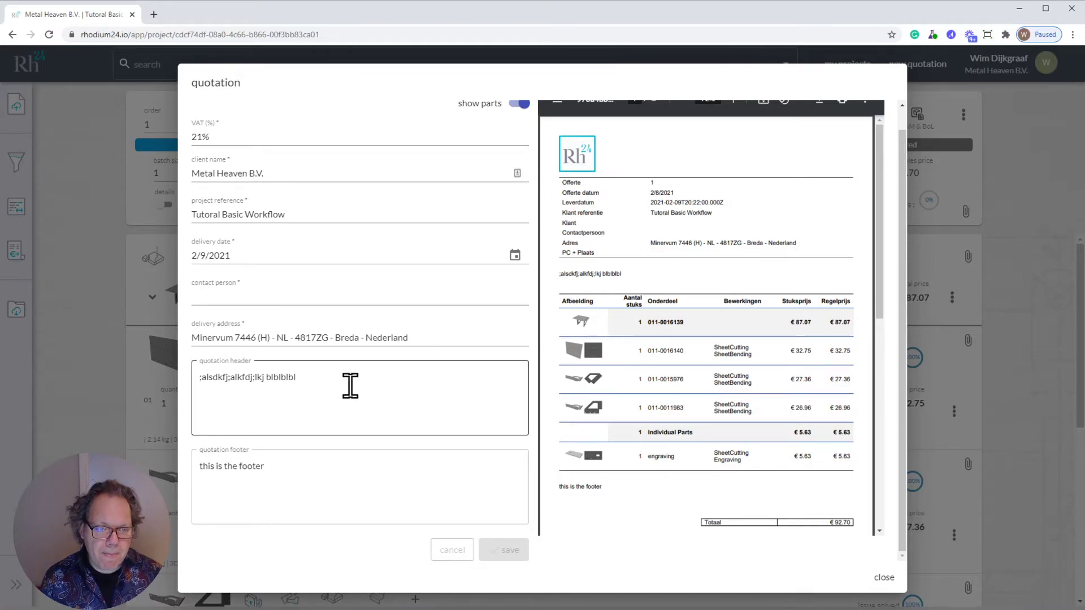
# - Replace the quotation header text with "this is the header" and save the quotation
pyautogui.moveTo(356, 386); pyautogui.dragTo(194, 388)
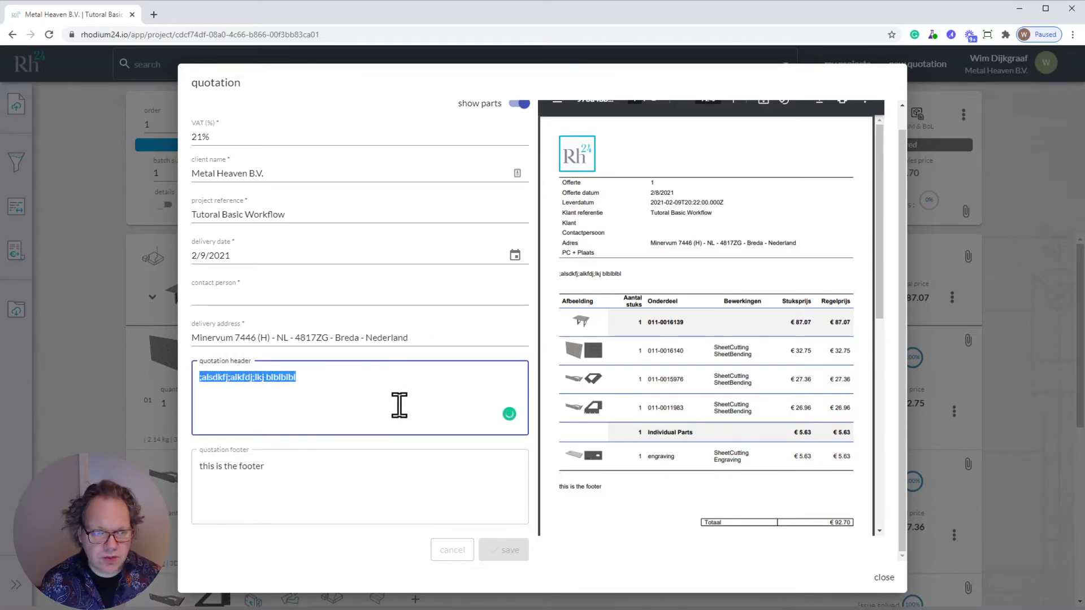
pyautogui.write('this is the header')
pyautogui.click(505, 550)
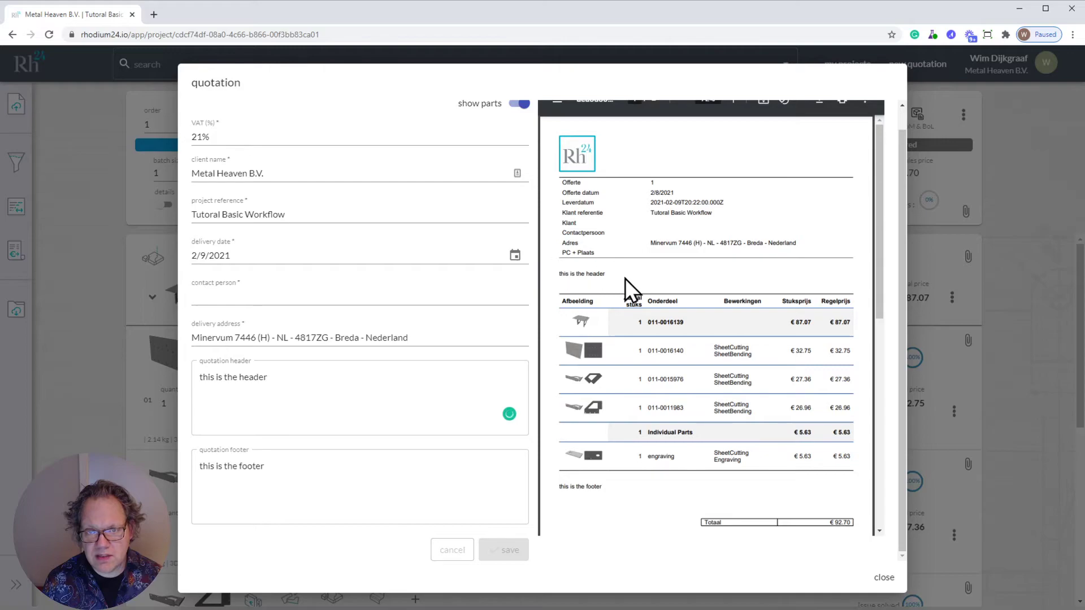
# - Clear the quotation's footer and header texts, save the changes and close the quotation
pyautogui.moveTo(273, 465); pyautogui.dragTo(167, 480)
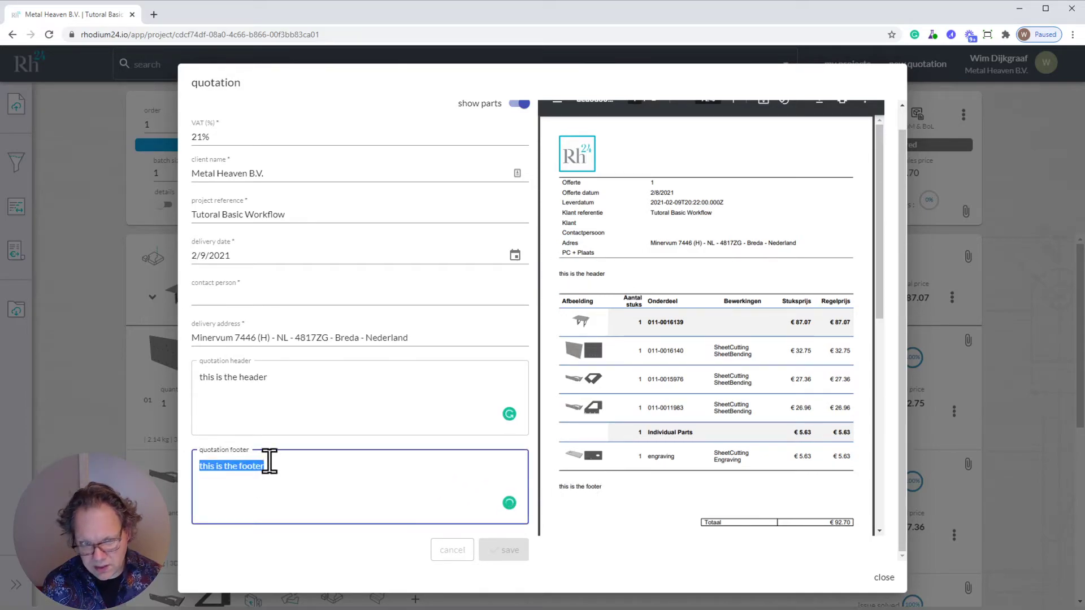
pyautogui.press('BackSpace')
pyautogui.moveTo(293, 390); pyautogui.dragTo(200, 378)
pyautogui.press('BackSpace')
pyautogui.click(506, 551)
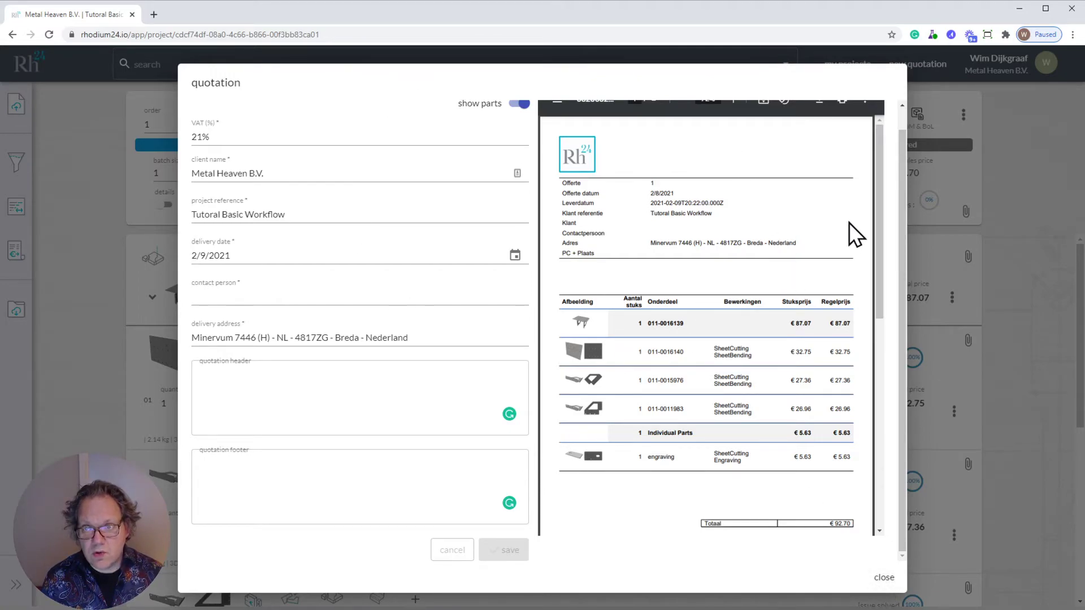
pyautogui.scroll(1, 902, 177)
pyautogui.scroll(2, 904, 174)
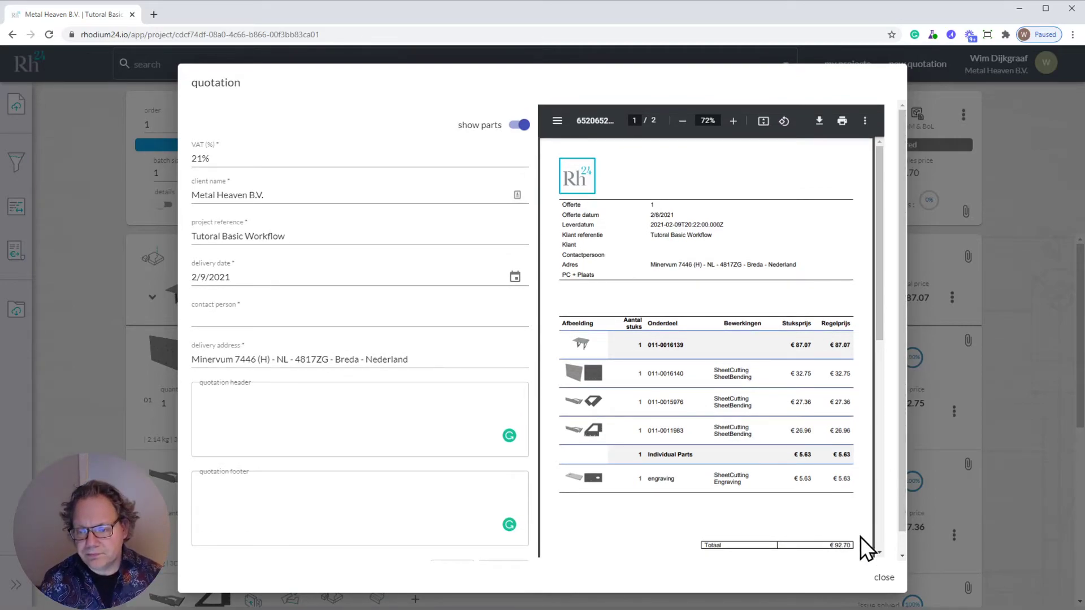
pyautogui.click(883, 579)
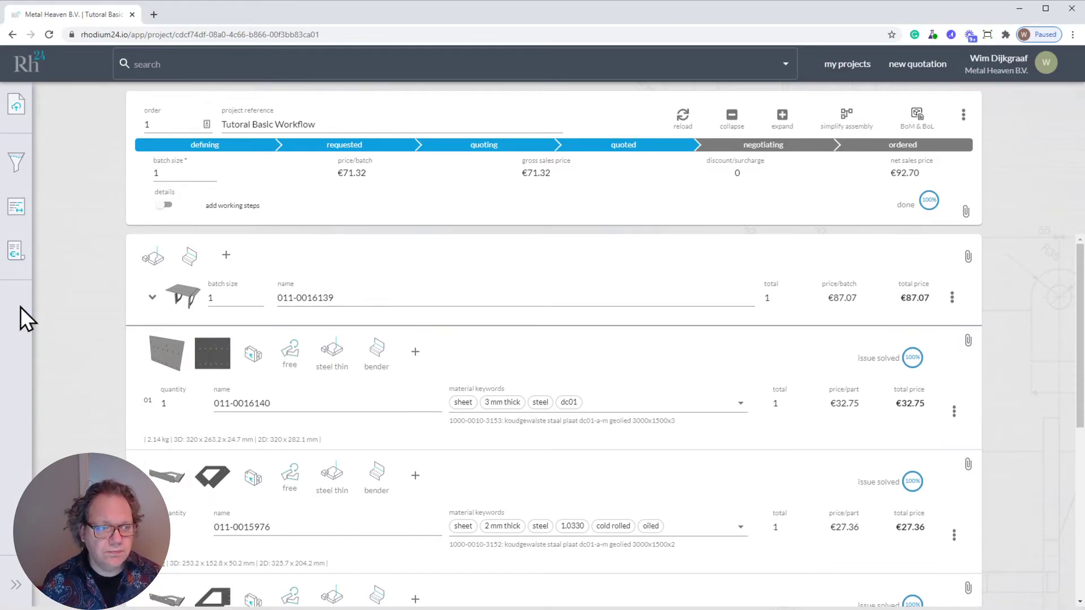
# - Download the project's files and open the downloaded archive
pyautogui.click(17, 312)
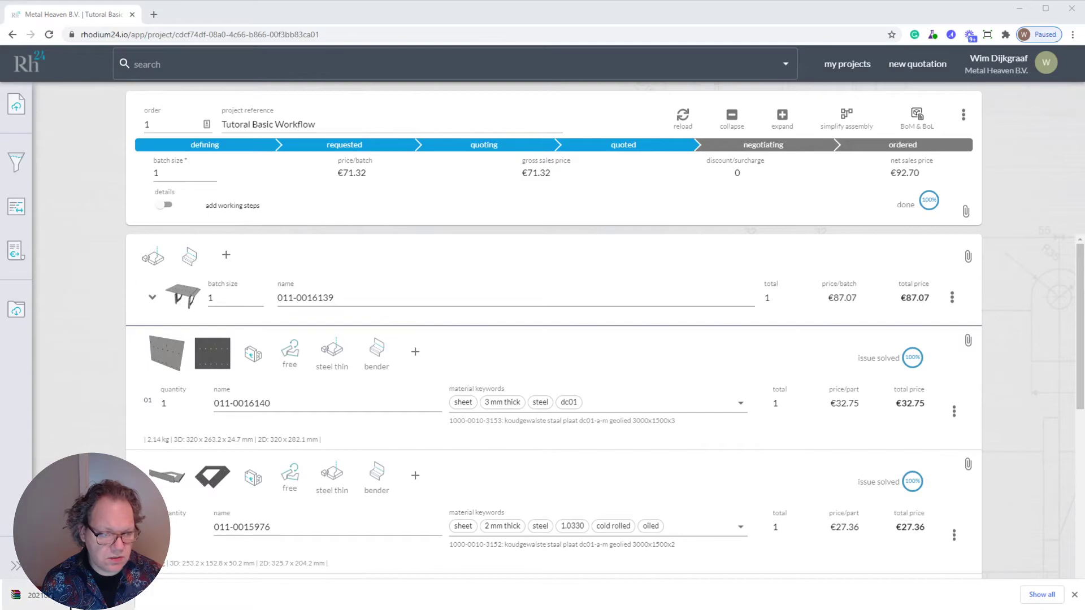
pyautogui.click(62, 599)
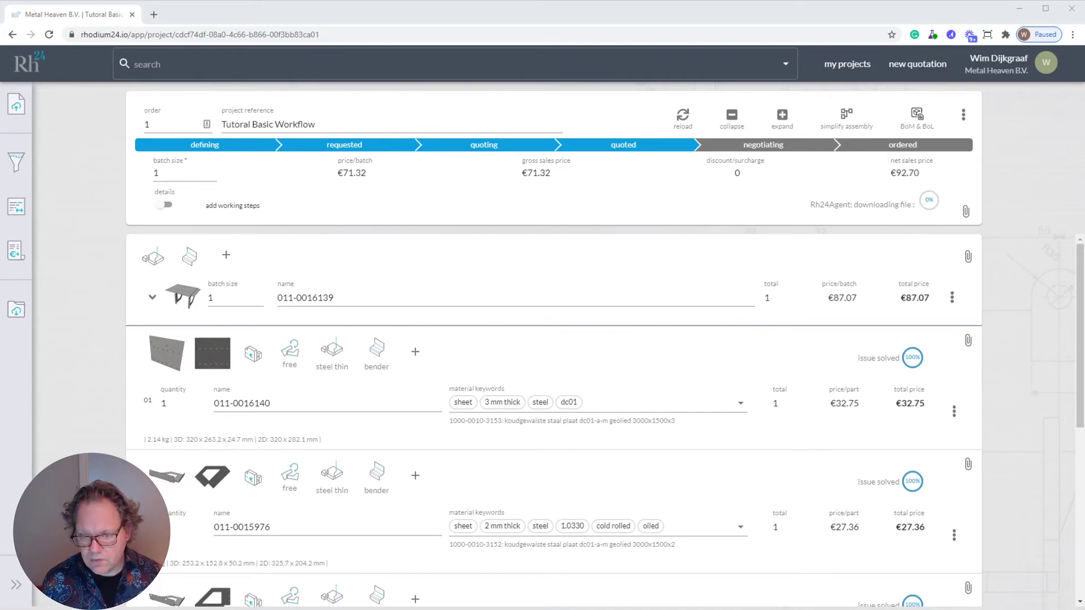
# - Try to open the local folder c:\Tutorial Basic Workflow in a new browser tab
pyautogui.click(153, 14)
pyautogui.write('c:')
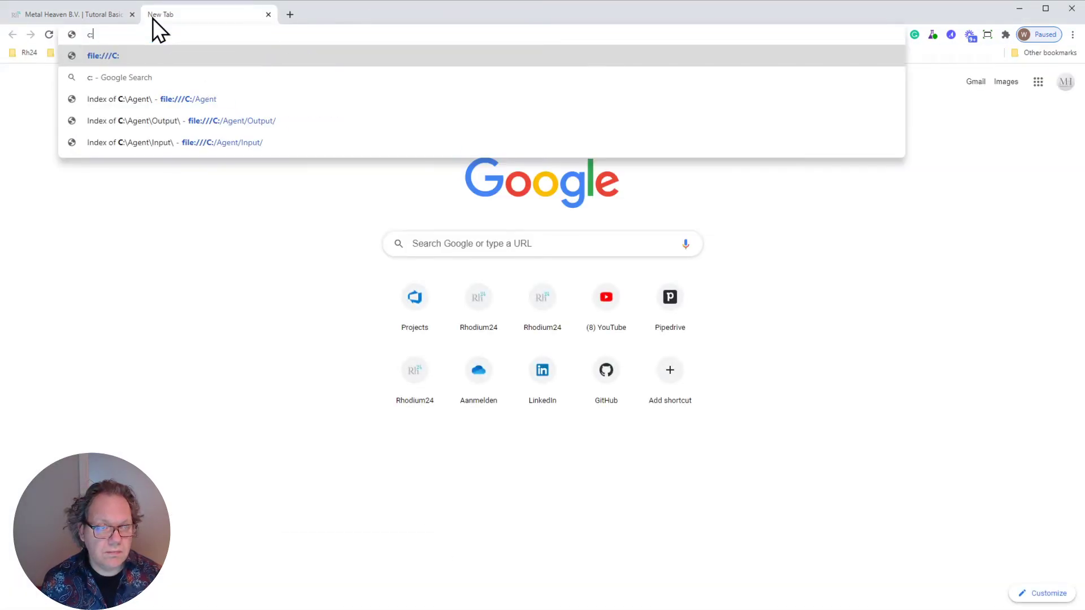
pyautogui.write('|')
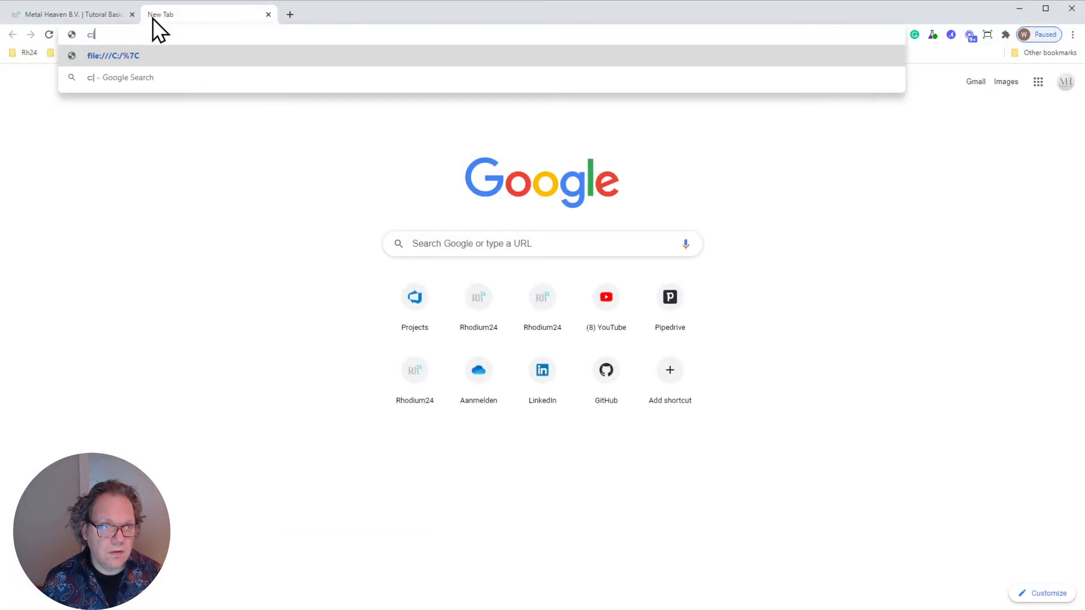
pyautogui.press('BackSpace')
pyautogui.write('\\')
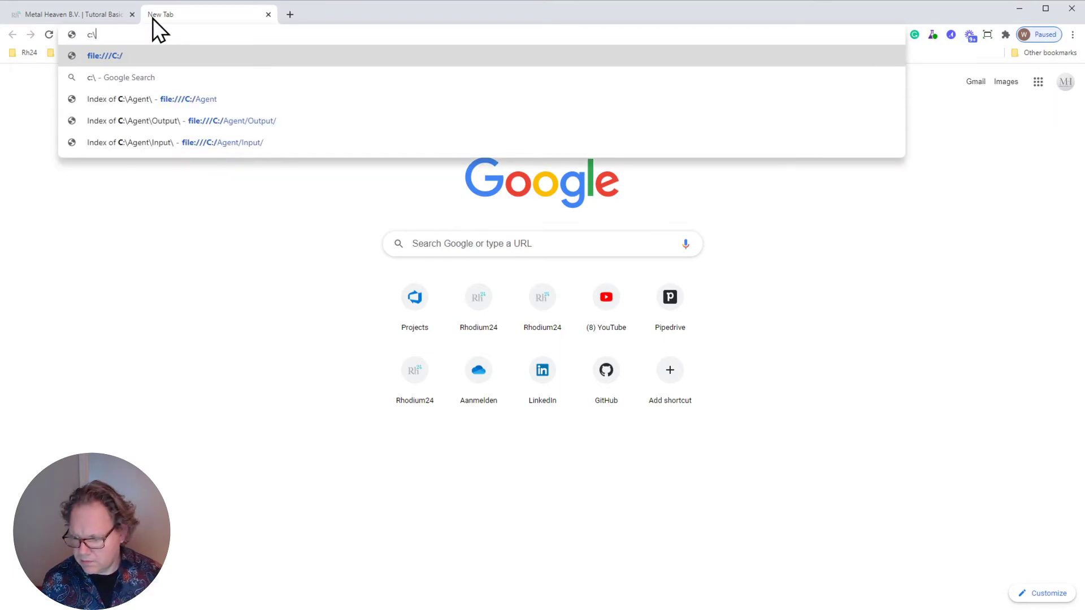
pyautogui.write('Tu')
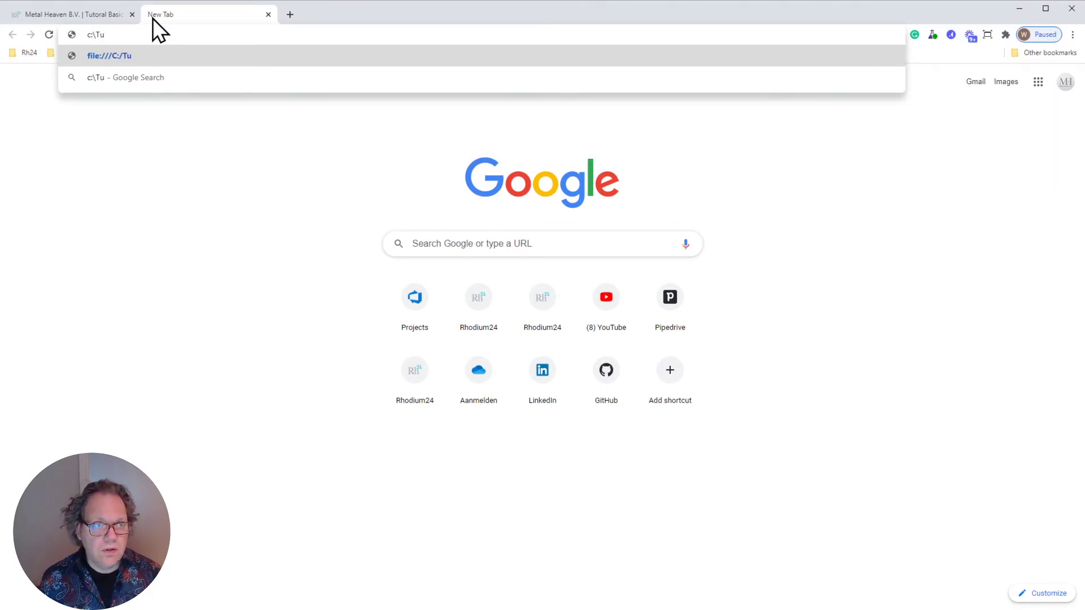
pyautogui.write('tori')
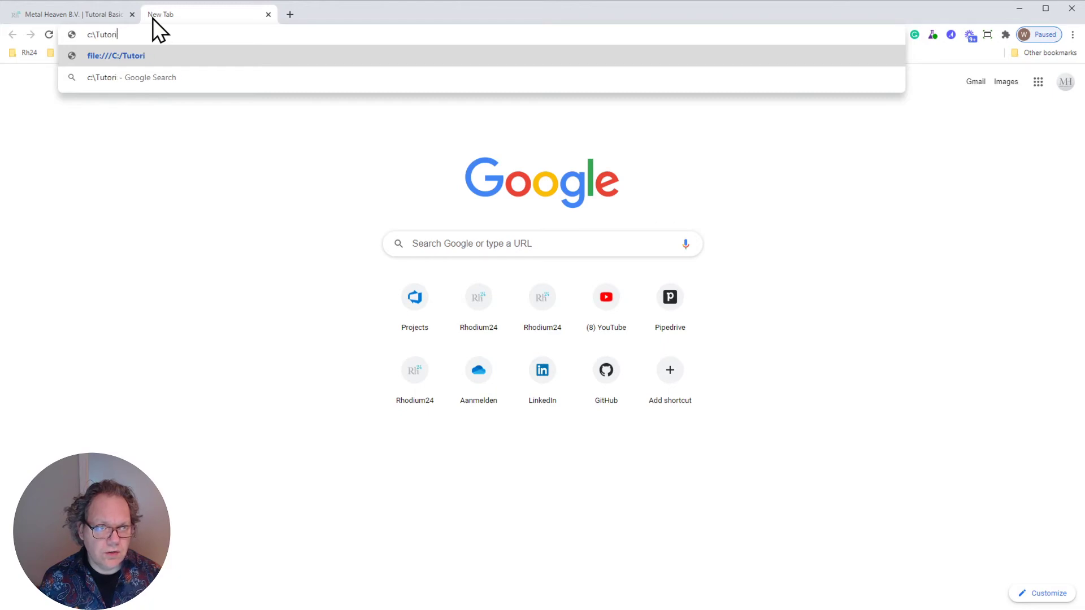
pyautogui.write('al Bas')
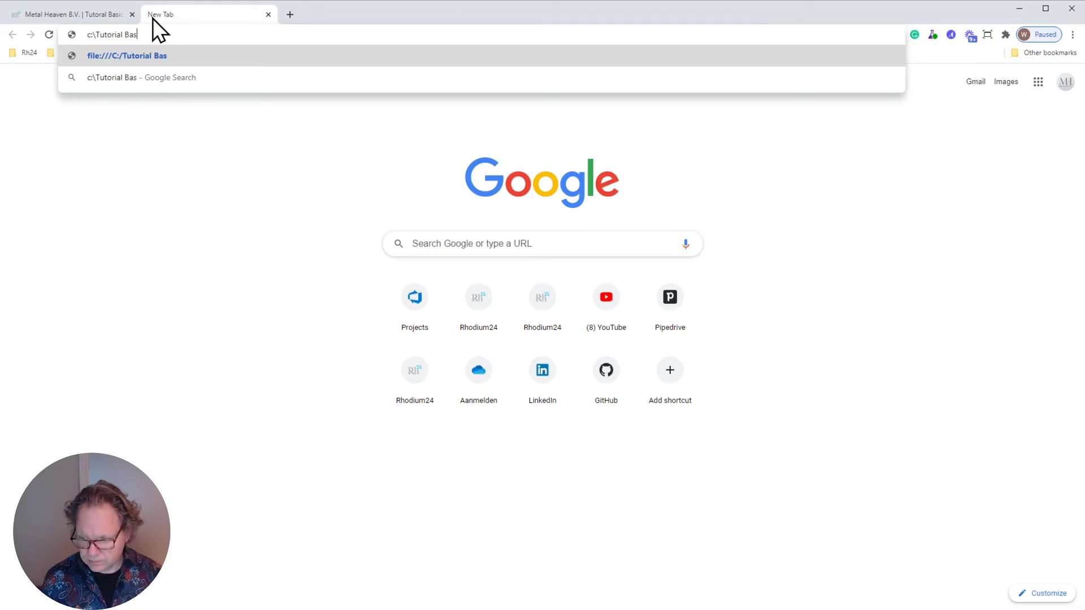
pyautogui.write('ic Worklo')
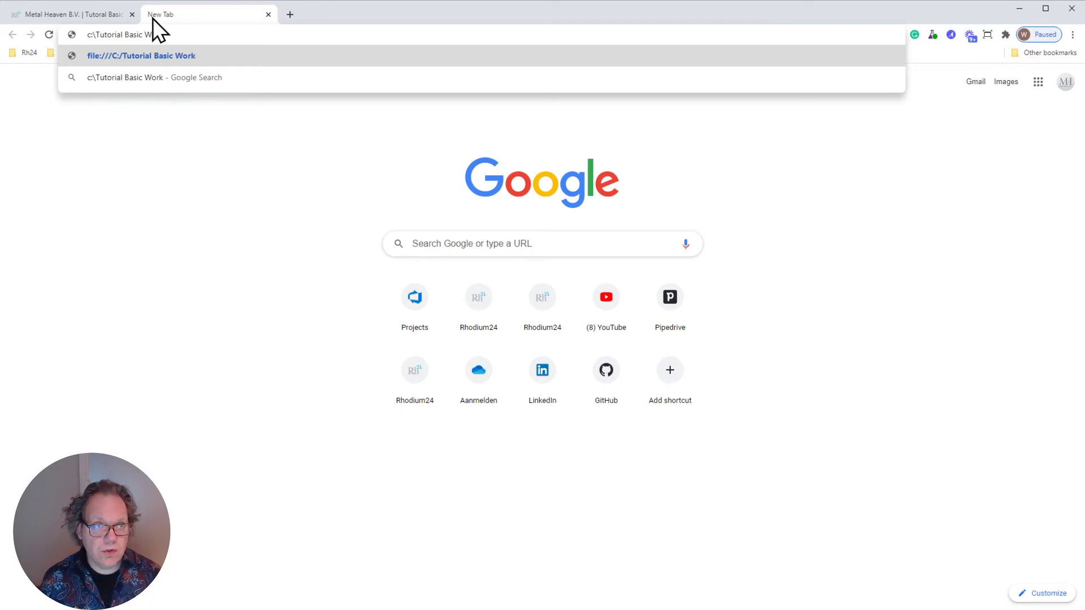
pyautogui.press('BackSpace')
pyautogui.press('BackSpace')
pyautogui.write('flow')
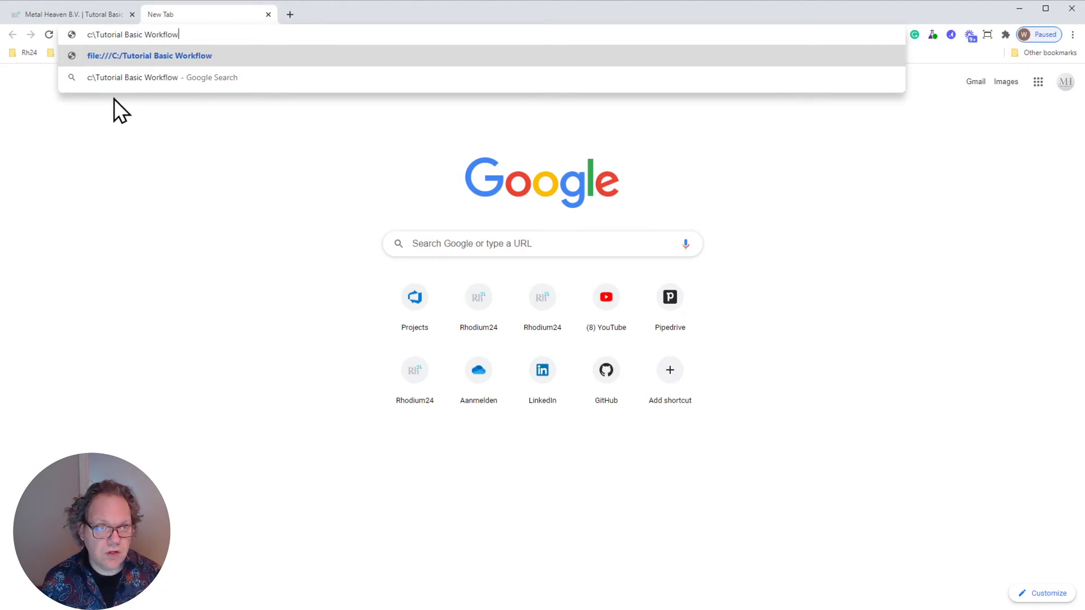
pyautogui.press('Return')
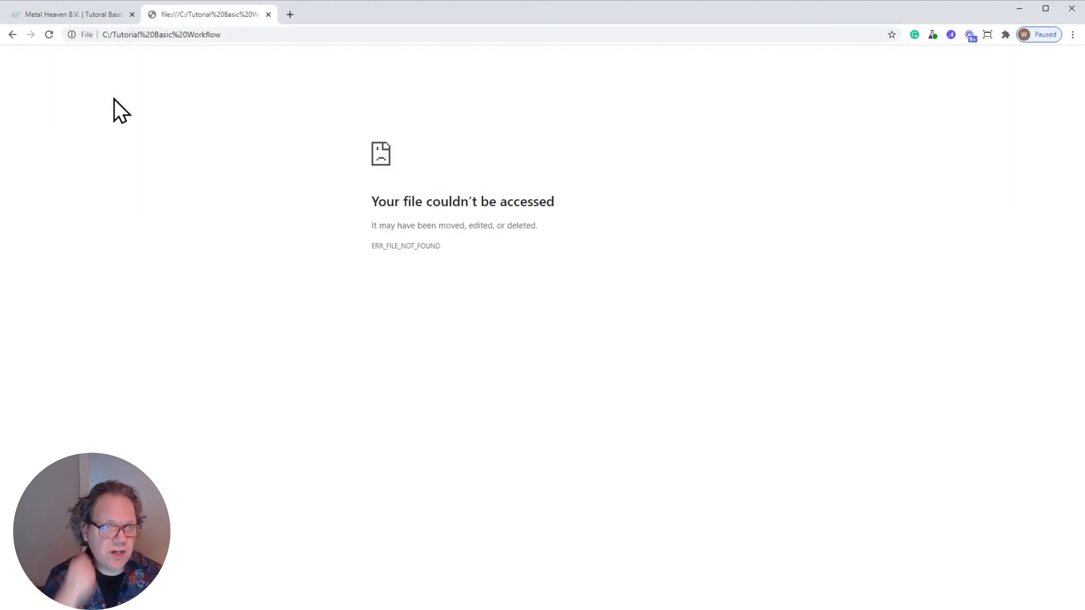
# - List the contents of the C: drive in the browser and open the Tutoral Basic Workflow folder
pyautogui.click(240, 36)
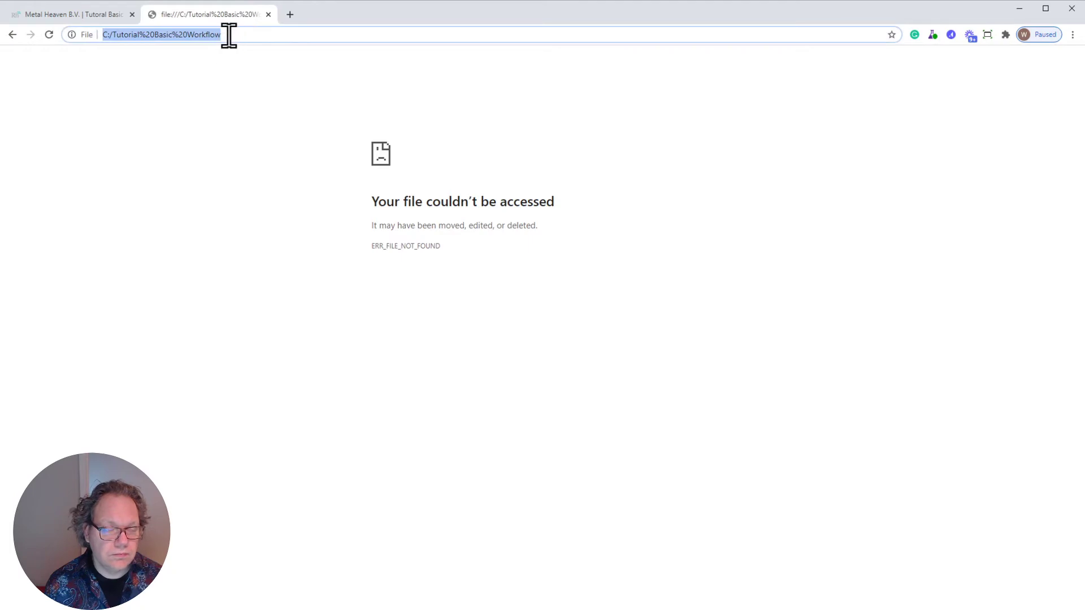
pyautogui.write('d')
pyautogui.press('BackSpace')
pyautogui.press('BackSpace')
pyautogui.write('c:\\')
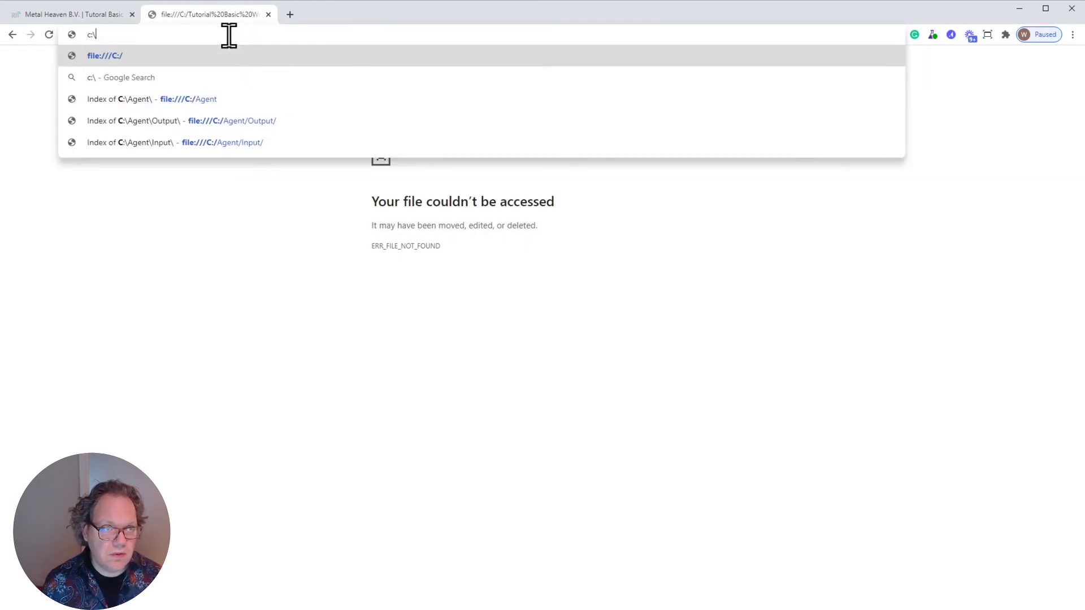
pyautogui.press('Return')
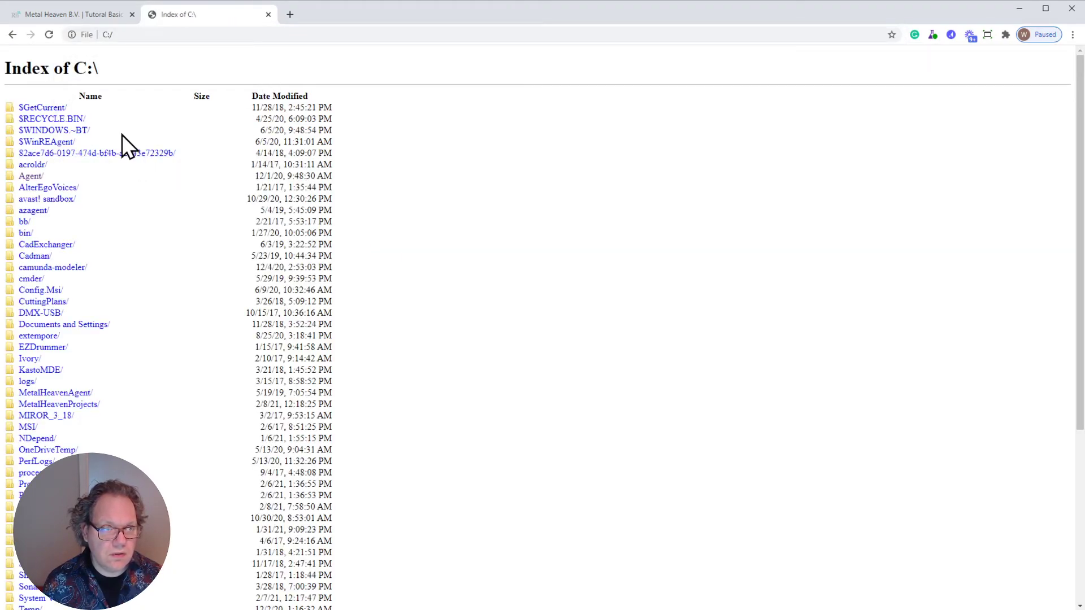
pyautogui.scroll(-4, 85, 388)
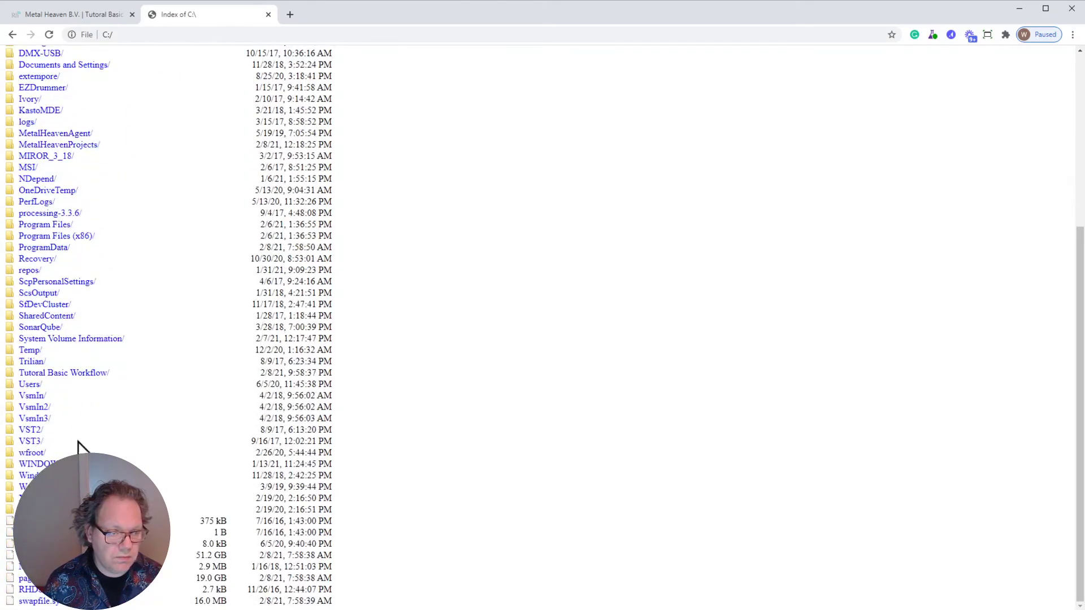
pyautogui.click(49, 373)
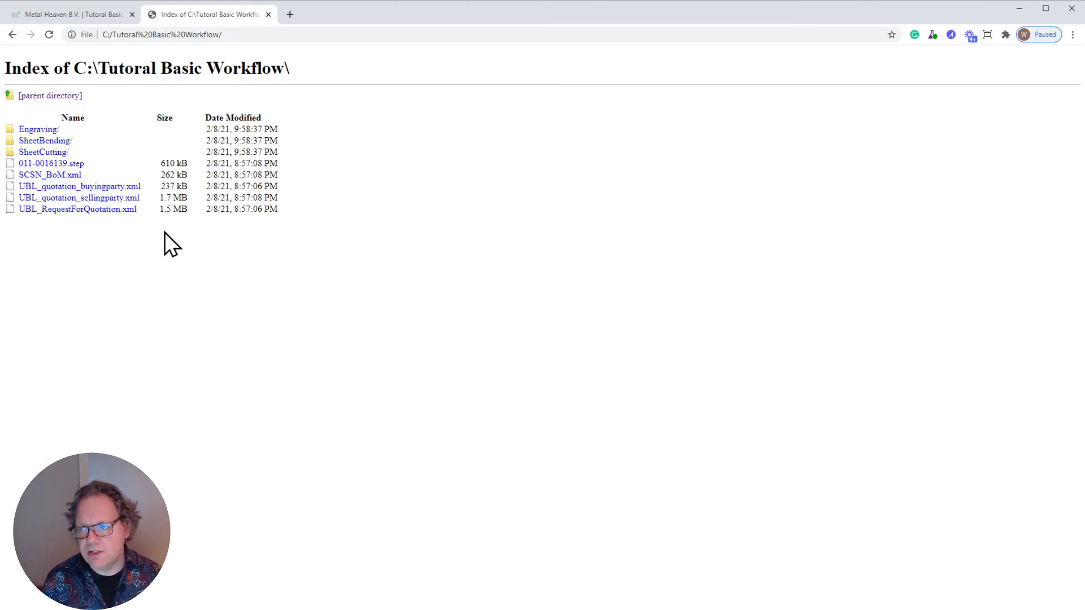
# - Search the web for "ubl standard" in a separate tab, view the OASIS Universal Business Language page and close it
pyautogui.click(292, 16)
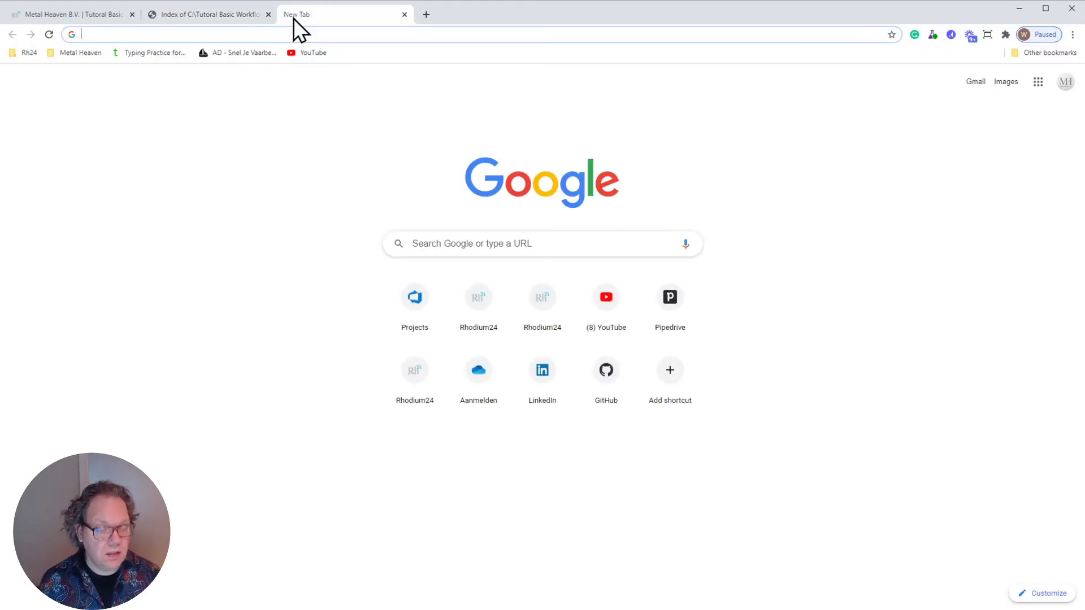
pyautogui.write('ubl')
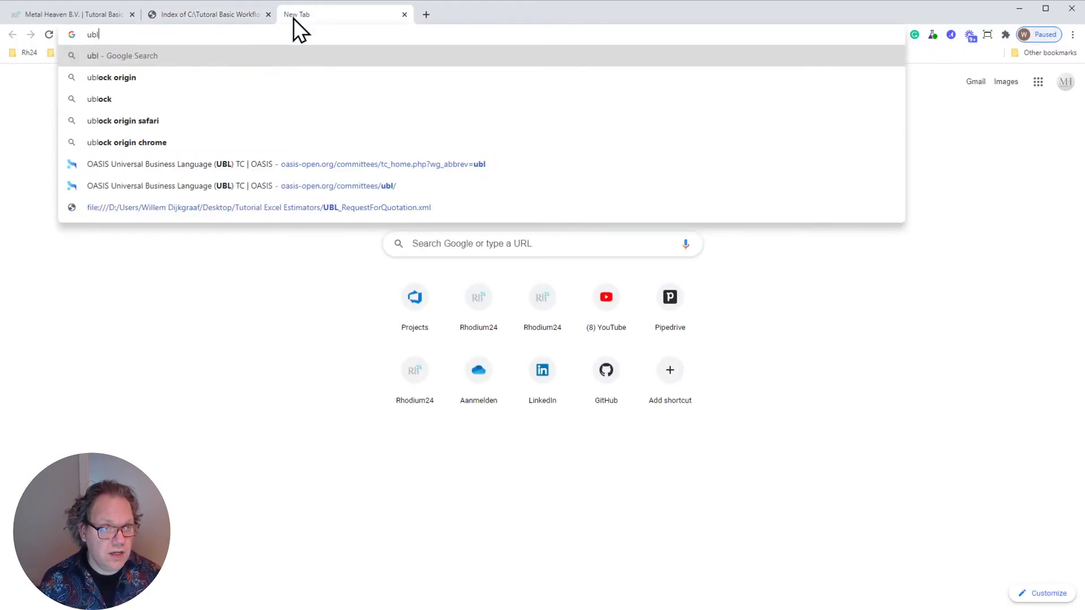
pyautogui.write(' standard')
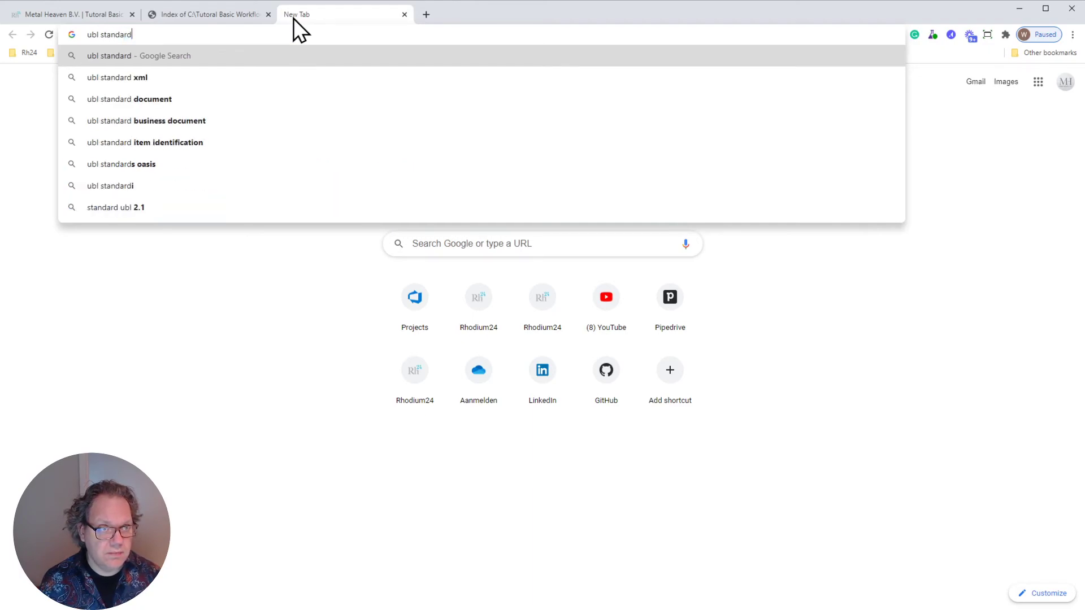
pyautogui.press('Return')
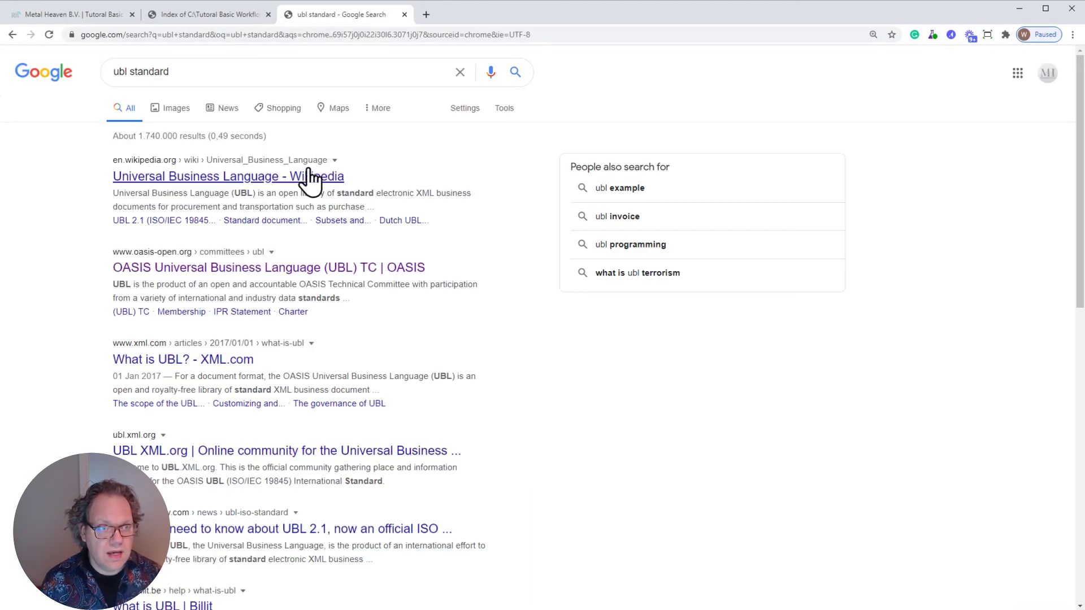
pyautogui.click(255, 268)
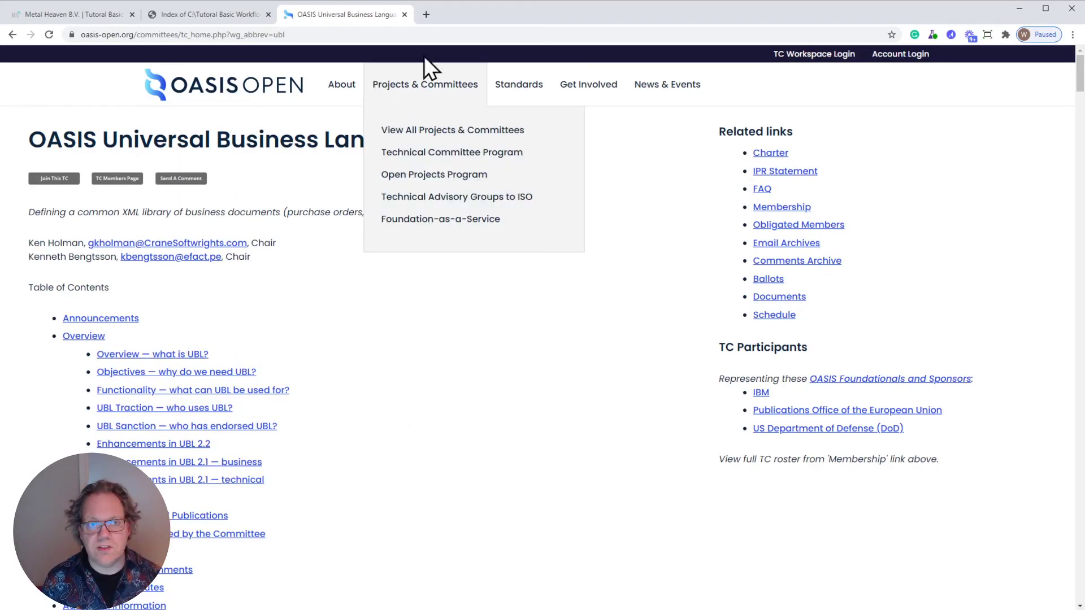
pyautogui.click(404, 15)
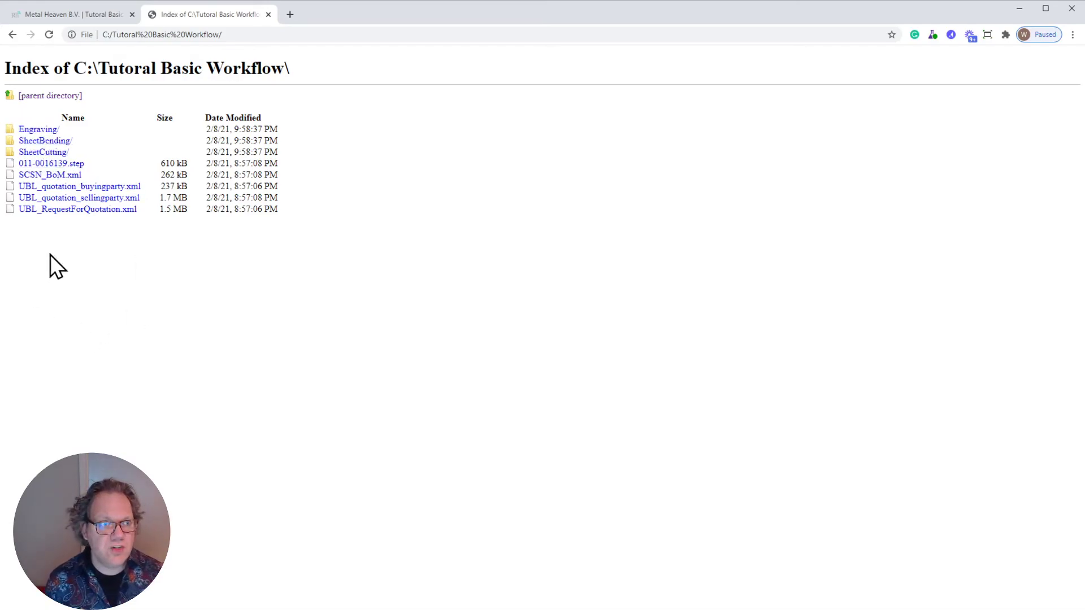
# - Look into the Engraving folder and its s235jr 2000x1000x5 material subfolder, and return to the project folder
pyautogui.click(40, 130)
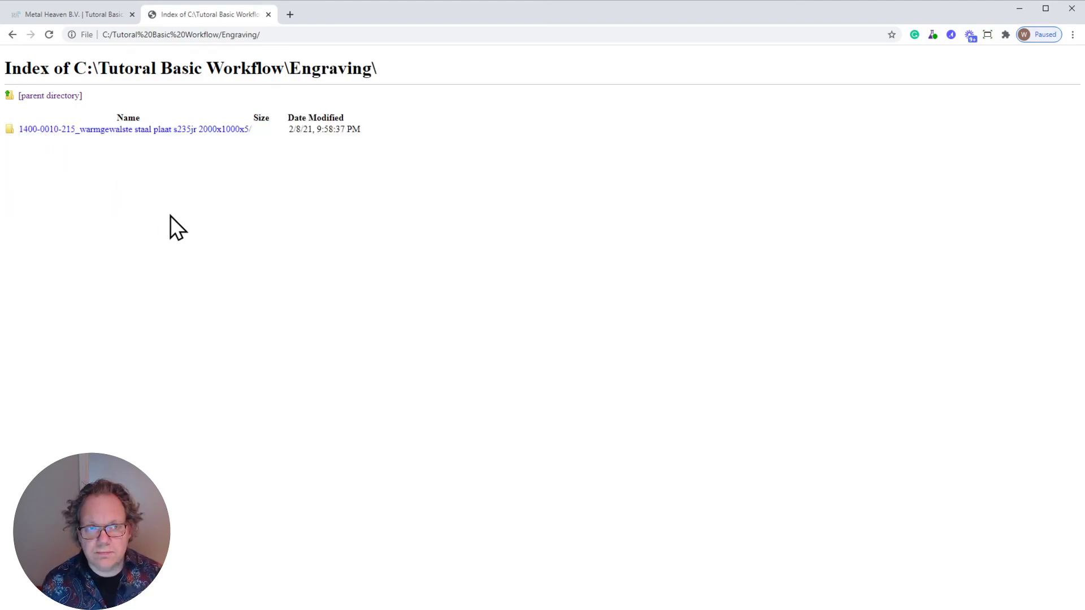
pyautogui.click(159, 129)
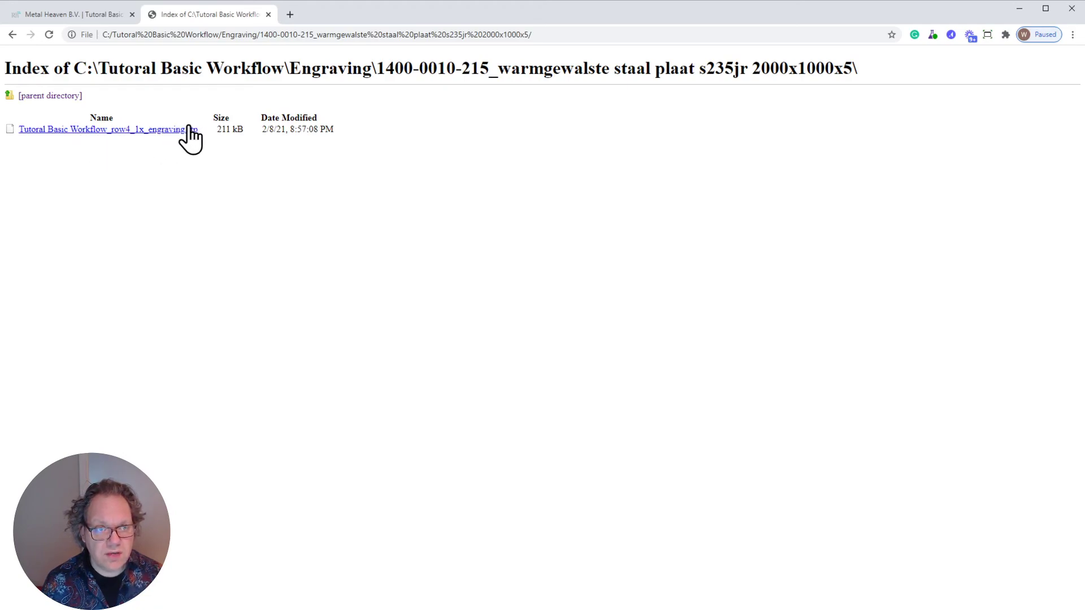
pyautogui.click(13, 37)
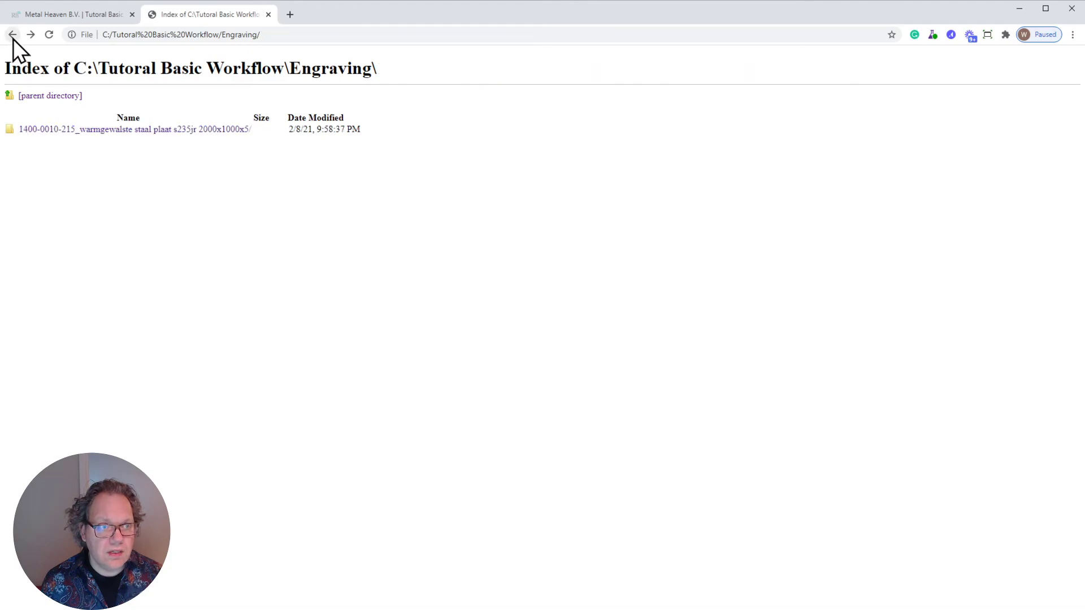
pyautogui.click(13, 38)
# - Inspect the 3000x1500x2 and 3000x1500x3 material subfolders of the SheetBending folder, and return to the project folder
pyautogui.click(55, 142)
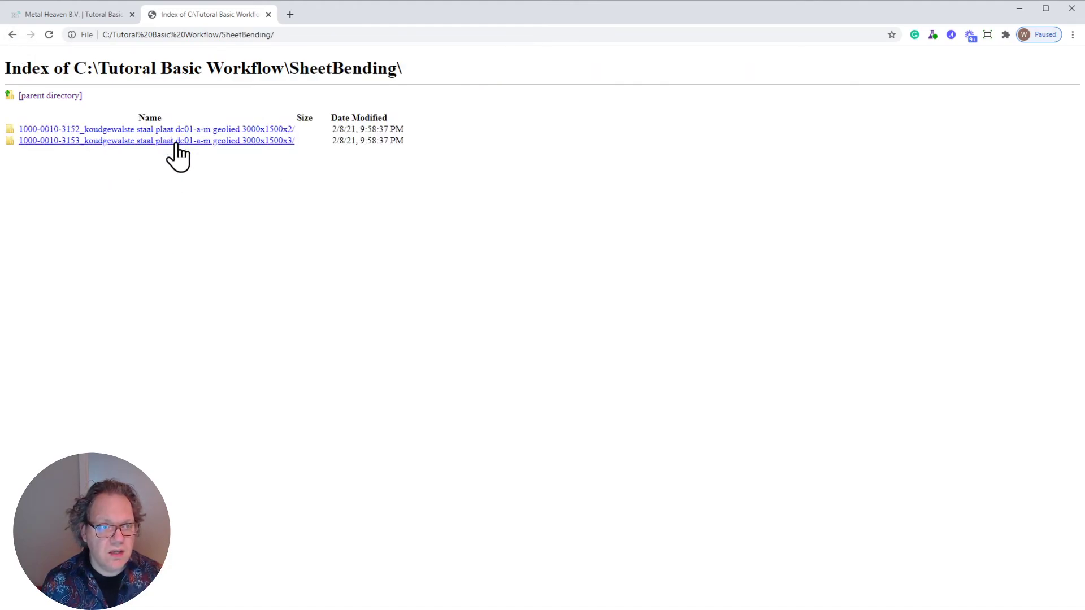
pyautogui.click(175, 130)
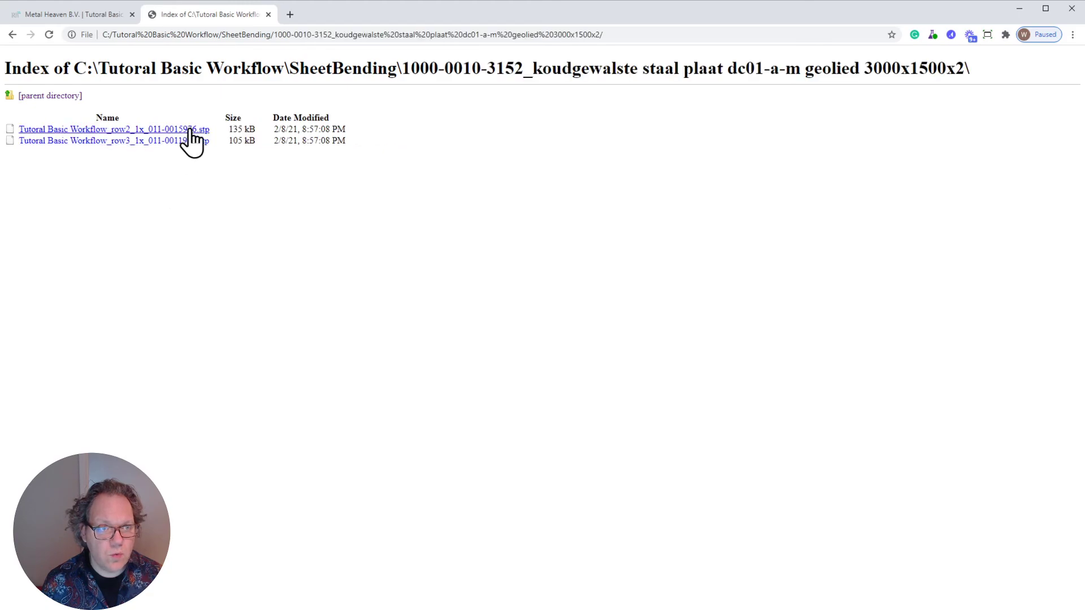
pyautogui.click(17, 40)
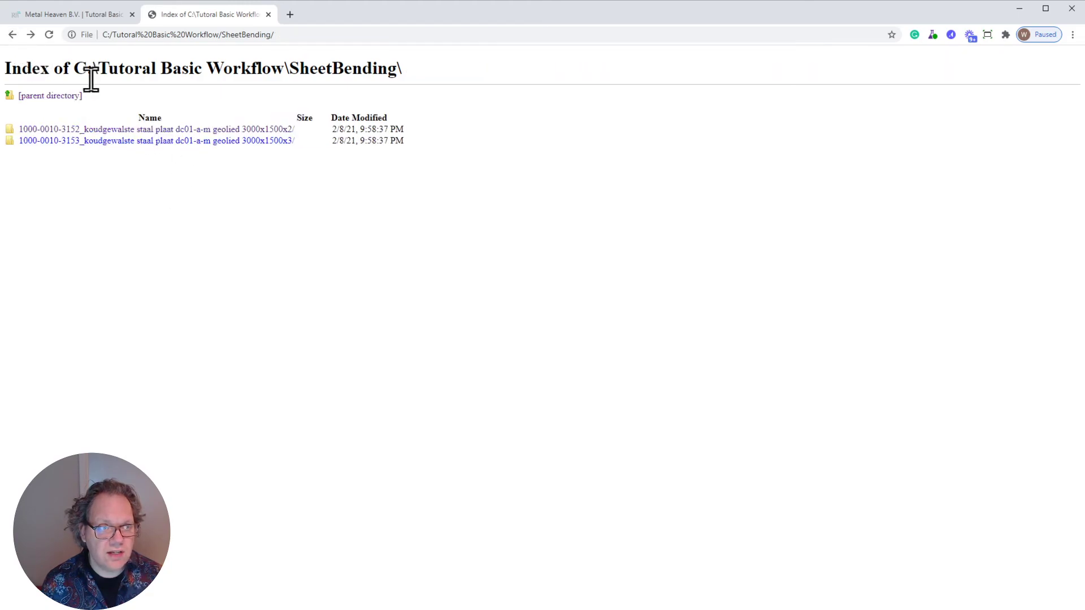
pyautogui.click(129, 141)
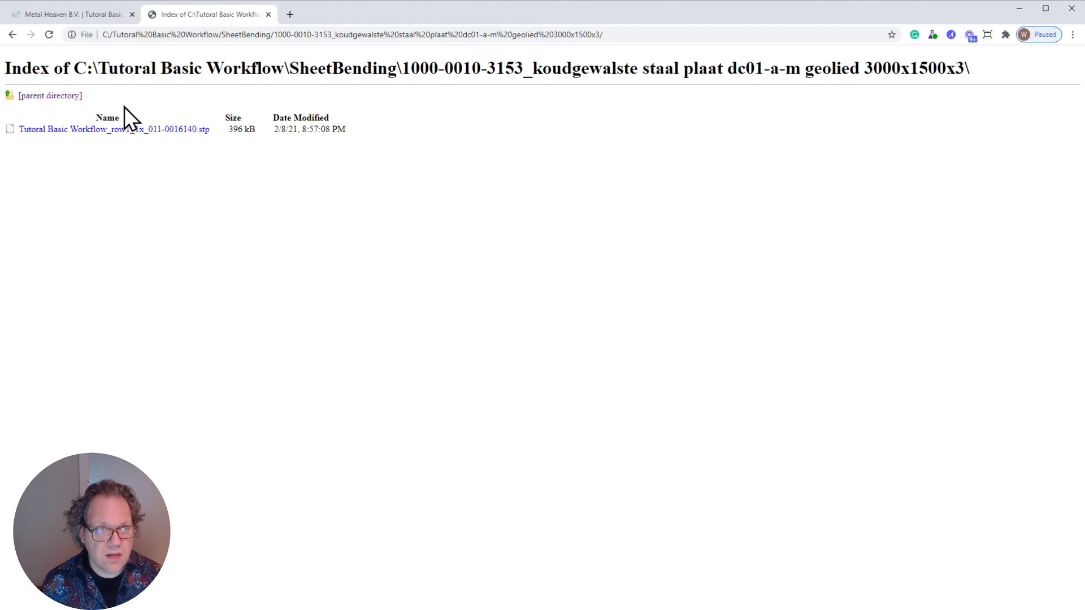
pyautogui.click(13, 36)
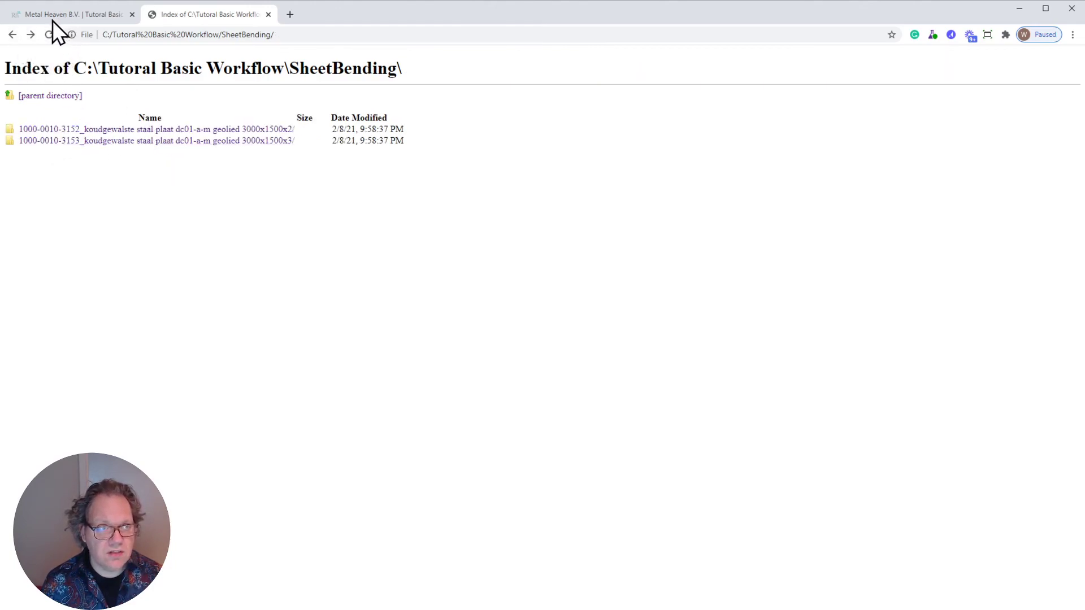
pyautogui.click(13, 38)
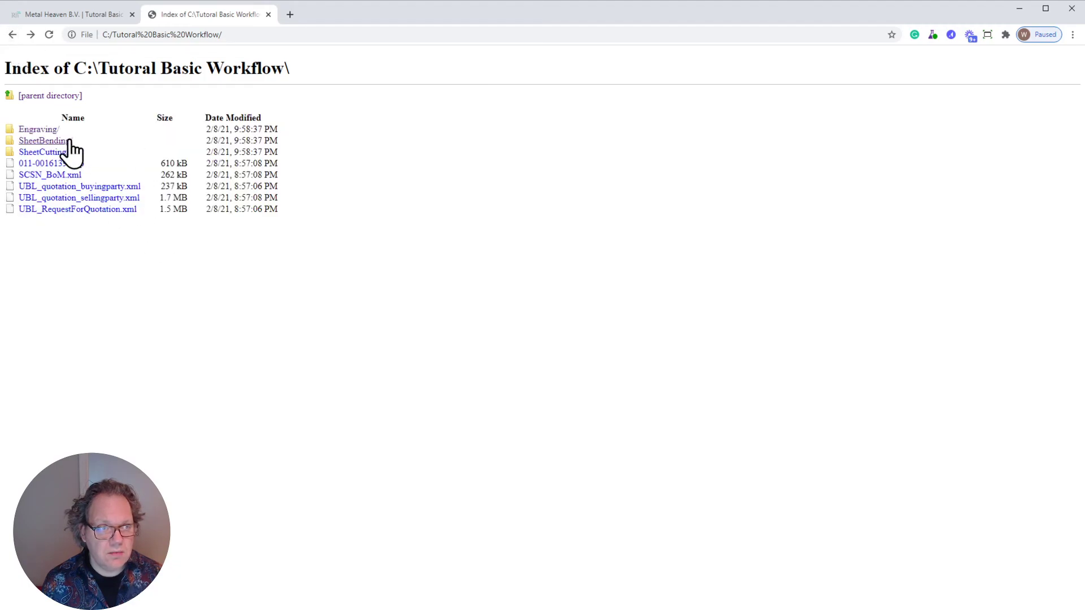
# - View the row4 engraving STEP file in SheetCutting's s235jr 2000x1000x5 subfolder, and close the file listing to return to the project
pyautogui.click(43, 152)
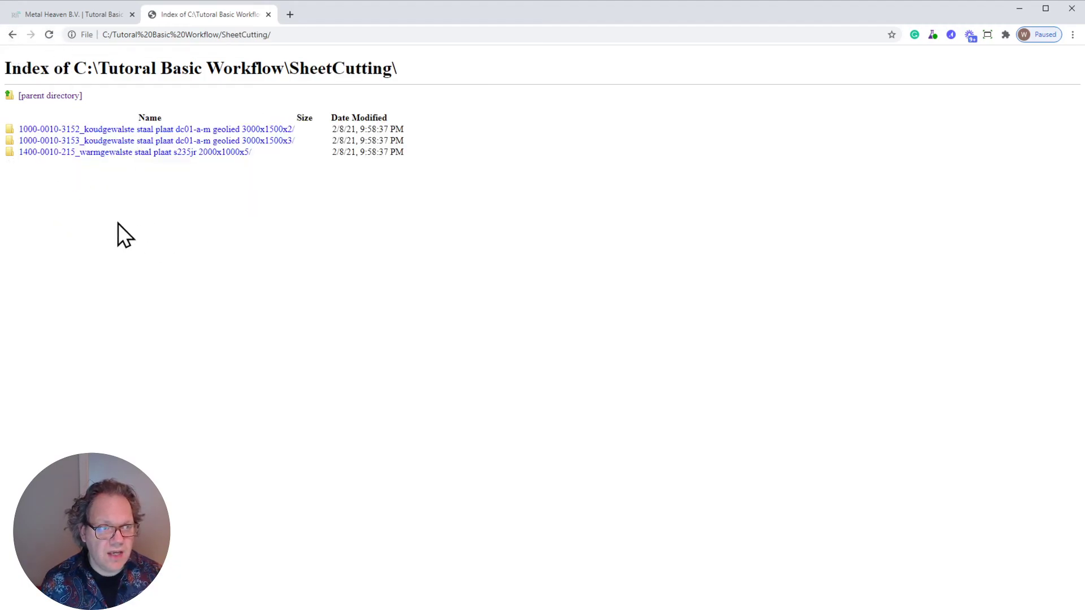
pyautogui.click(147, 151)
pyautogui.click(149, 129)
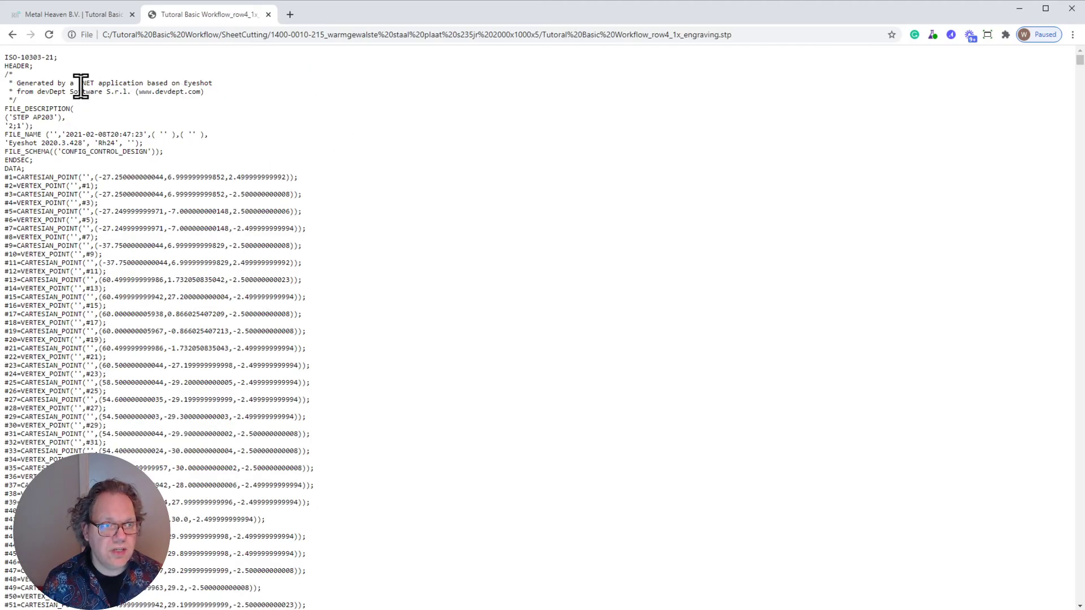
pyautogui.click(268, 14)
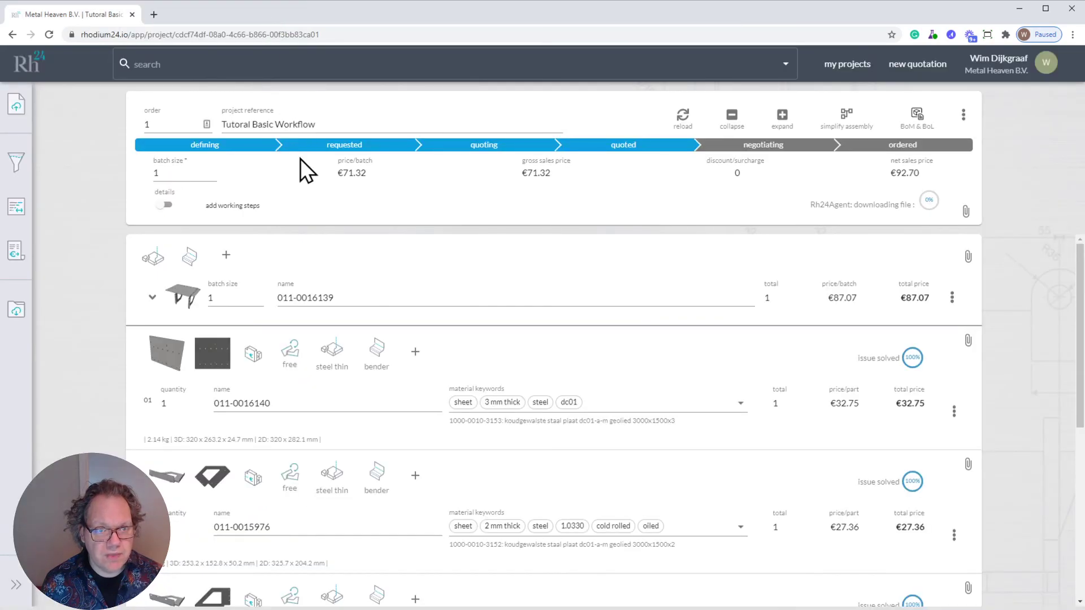